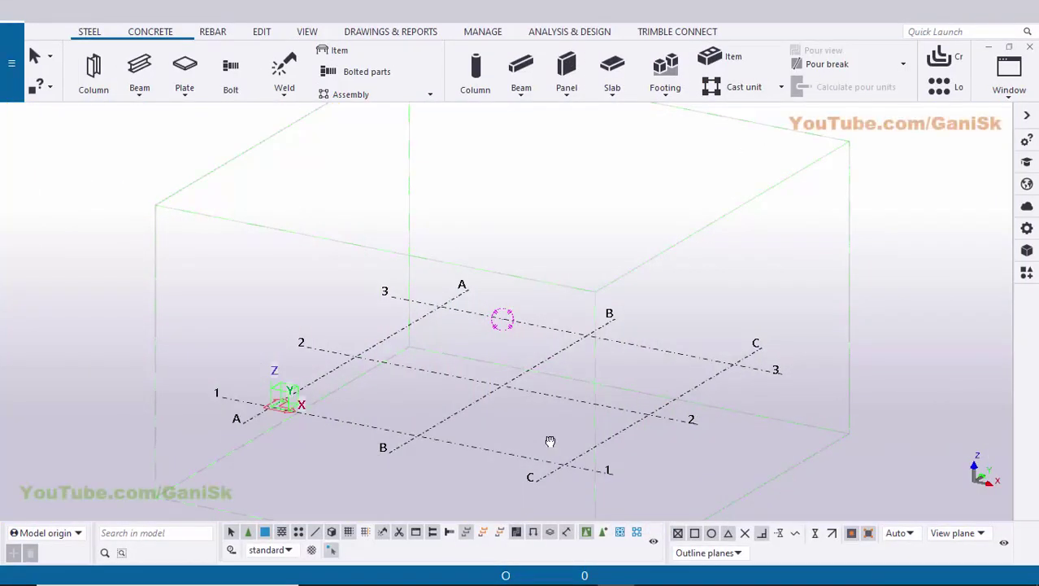
Place a steel beam from grid intersection B/1 to B/2 and finish the beam command
{"action": "middle_click_drag", "start_coordinate": [523, 445], "coordinate": [558, 388]}
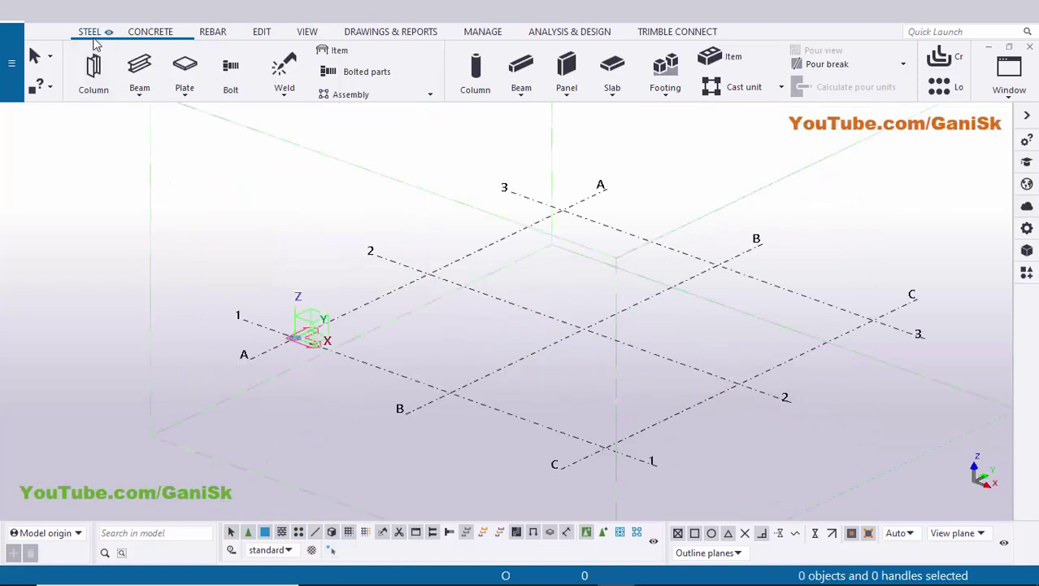
{"action": "left_click", "coordinate": [132, 73]}
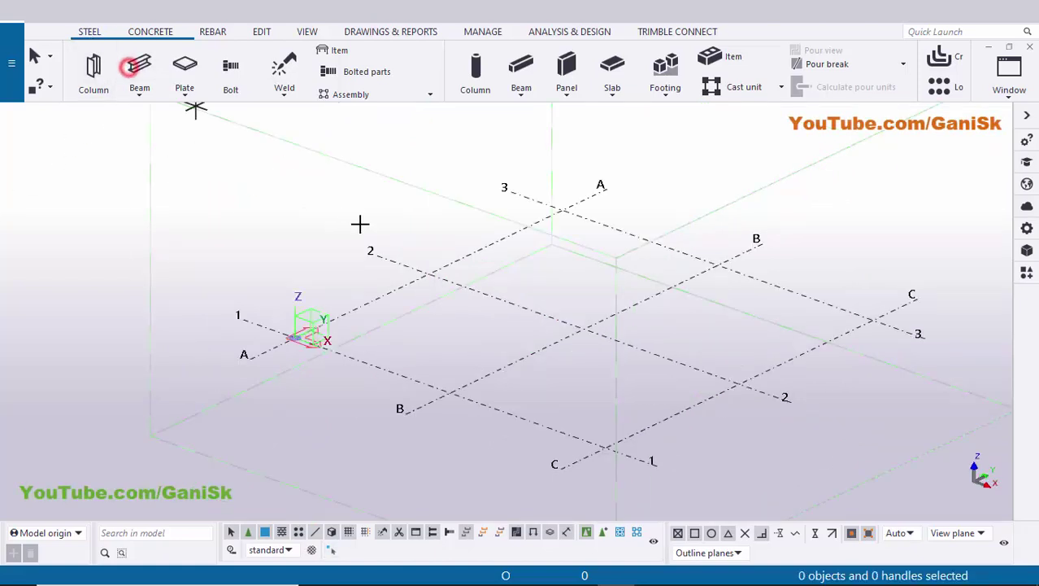
{"action": "left_click", "coordinate": [450, 394]}
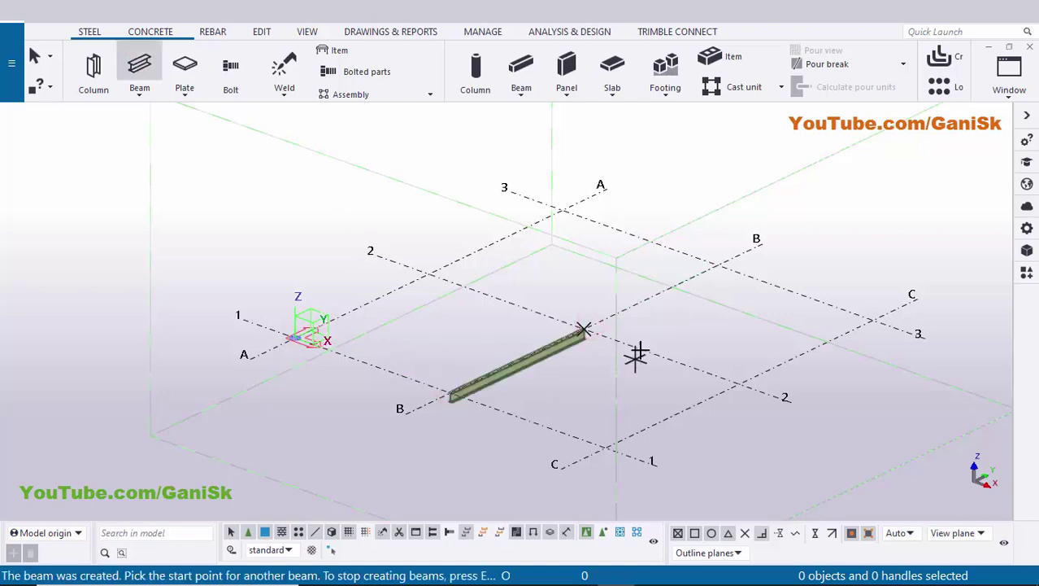
{"action": "left_click", "coordinate": [583, 329]}
{"action": "right_click", "coordinate": [609, 275]}
{"action": "left_click", "coordinate": [618, 284]}
{"action": "scroll", "coordinate": [559, 366], "scroll_direction": "up", "scroll_amount": 5}
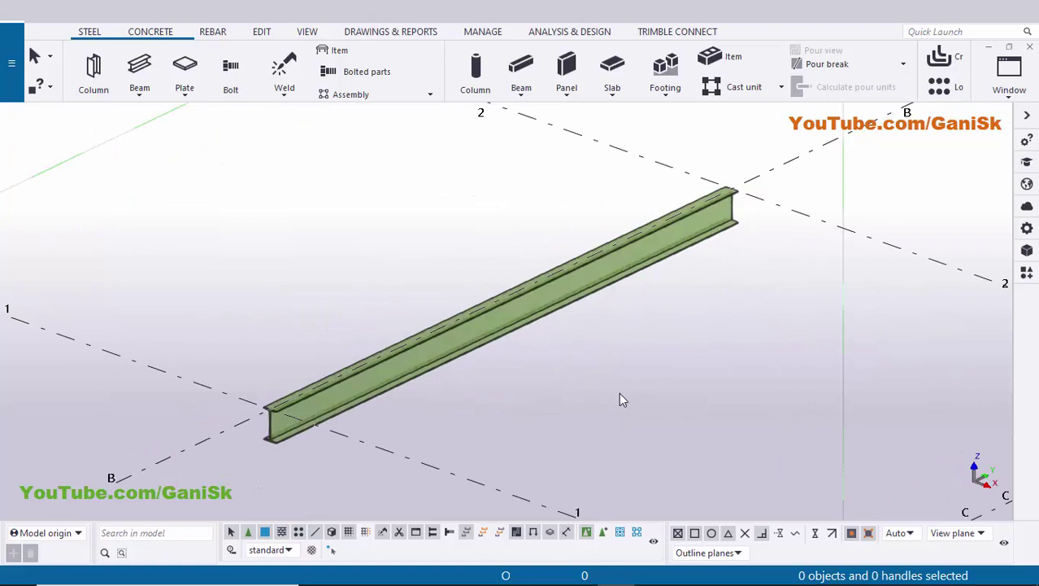
{"action": "mouse_move", "coordinate": [610, 394]}
{"action": "middle_mouse_down", "text": "ctrl"}
{"action": "mouse_move", "coordinate": [505, 359]}
{"action": "mouse_move", "coordinate": [619, 293]}
{"action": "mouse_move", "coordinate": [531, 383]}
{"action": "middle_mouse_up", "text": "ctrl"}
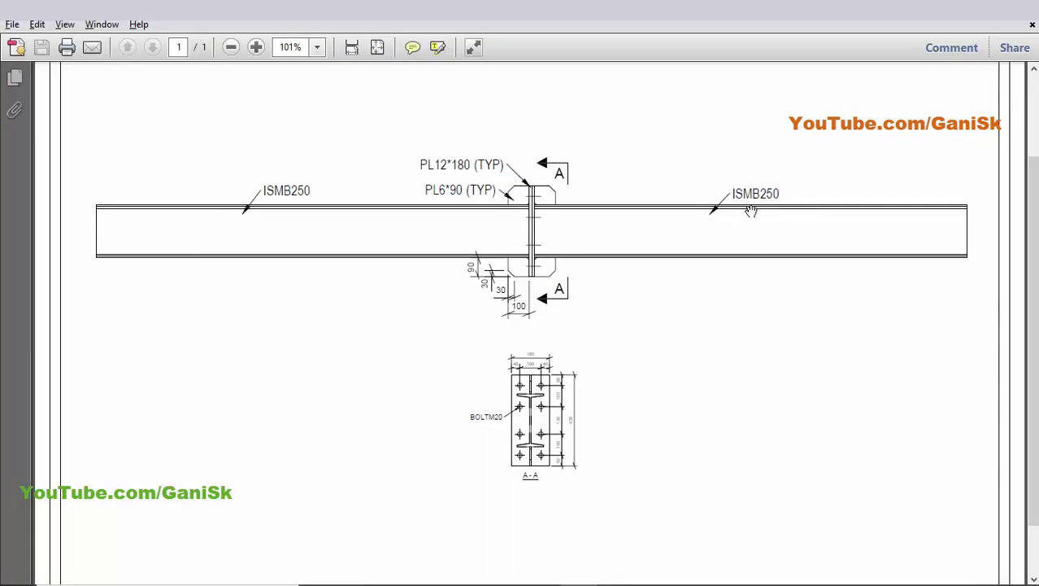
{"action": "key", "text": "alt+Tab"}
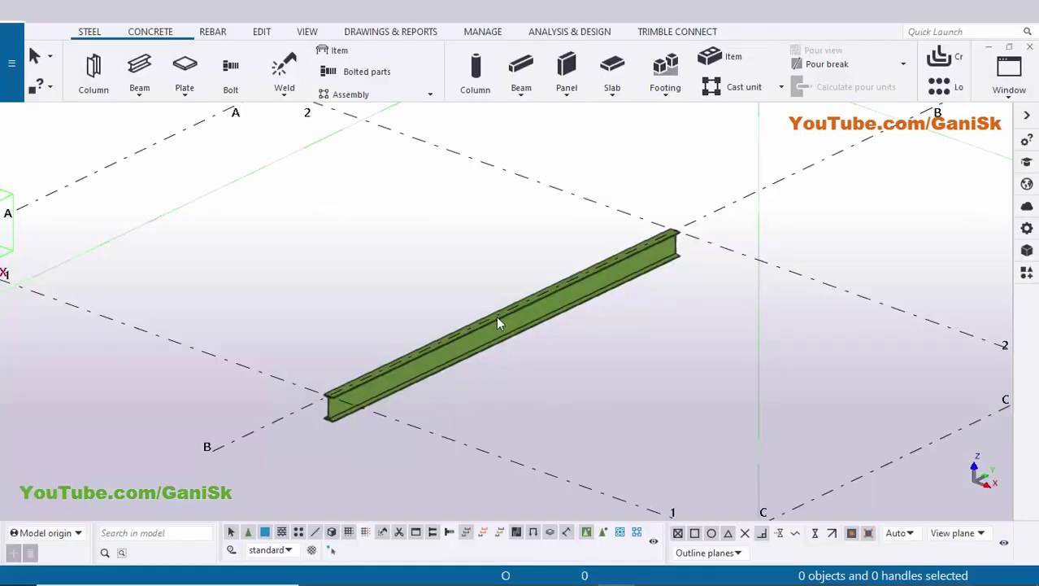
Change the grid B beam's profile from ISMB300 to ISMB250 using the profile catalog
{"action": "double_click", "coordinate": [503, 328]}
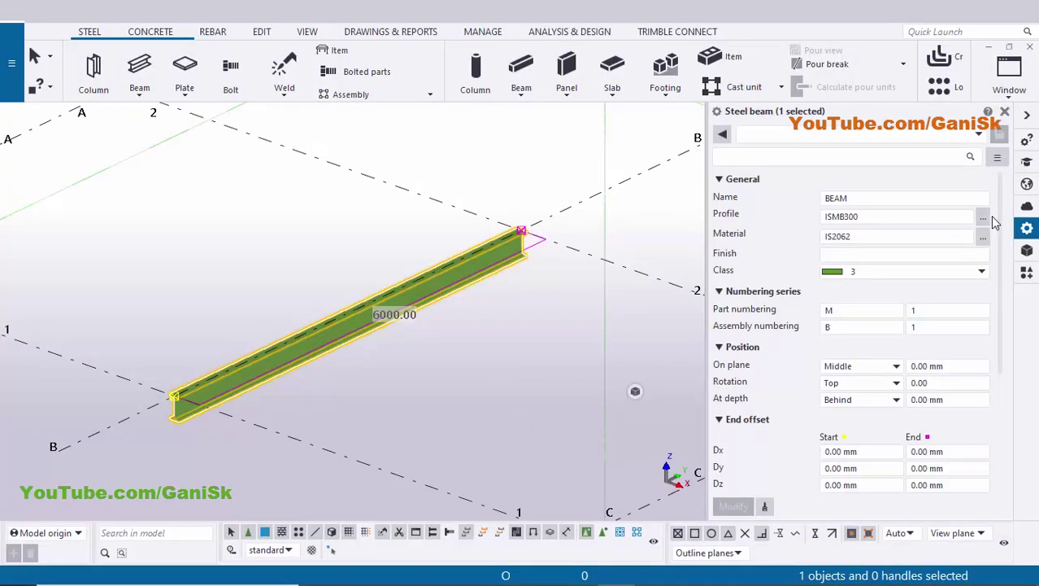
{"action": "left_click", "coordinate": [983, 218]}
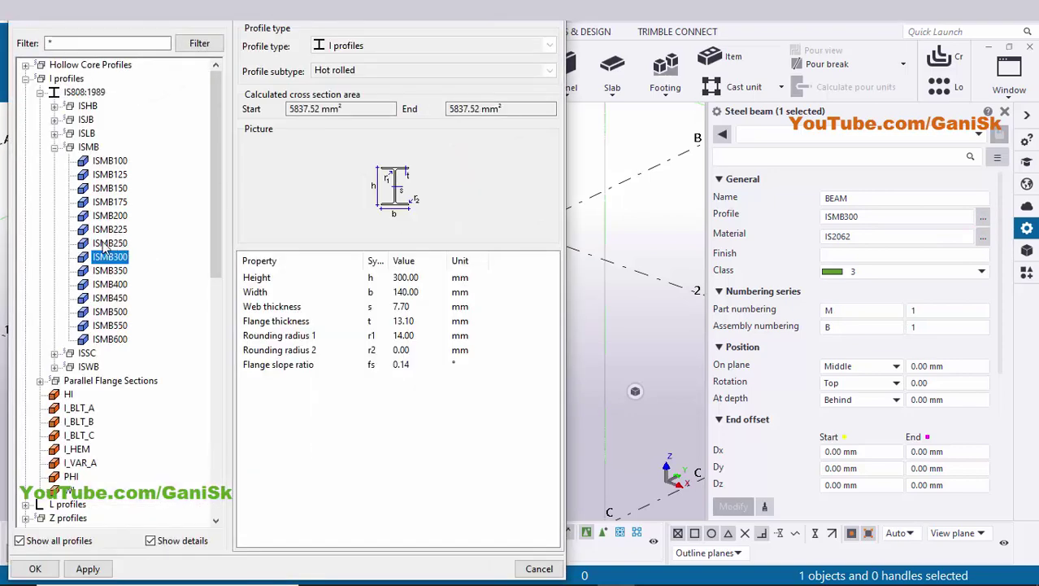
{"action": "left_click", "coordinate": [114, 243]}
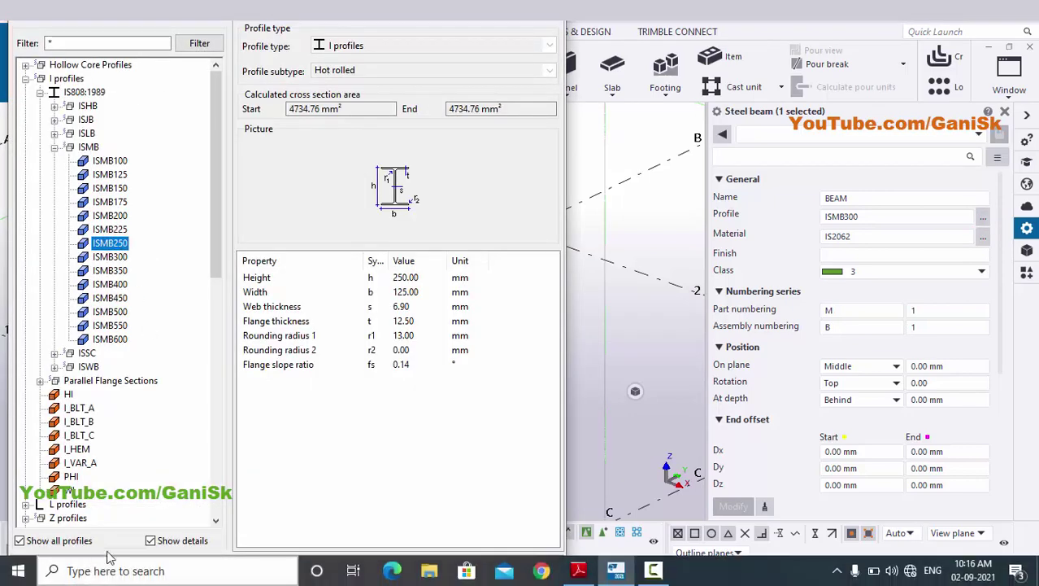
{"action": "left_click", "coordinate": [86, 569]}
{"action": "left_click", "coordinate": [35, 570]}
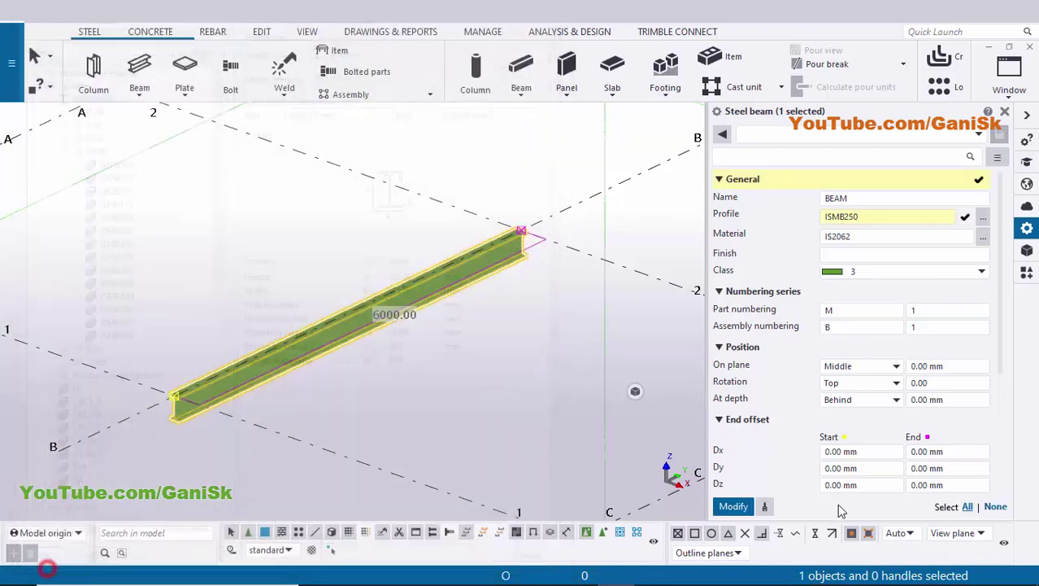
{"action": "left_click", "coordinate": [744, 509]}
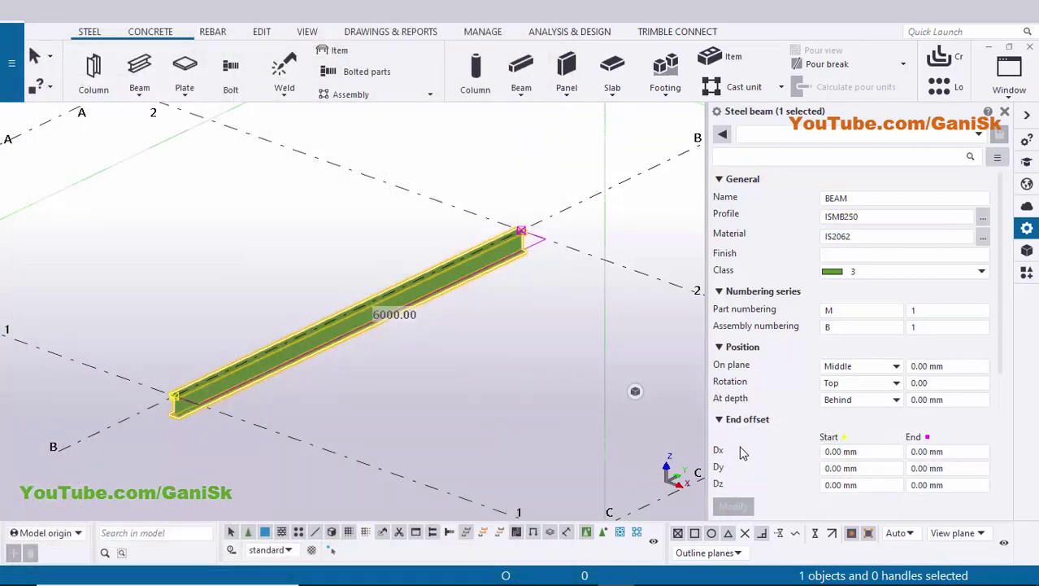
{"action": "left_click", "coordinate": [1007, 113]}
{"action": "left_click", "coordinate": [660, 352]}
{"action": "scroll", "coordinate": [607, 335], "scroll_direction": "up", "scroll_amount": 3}
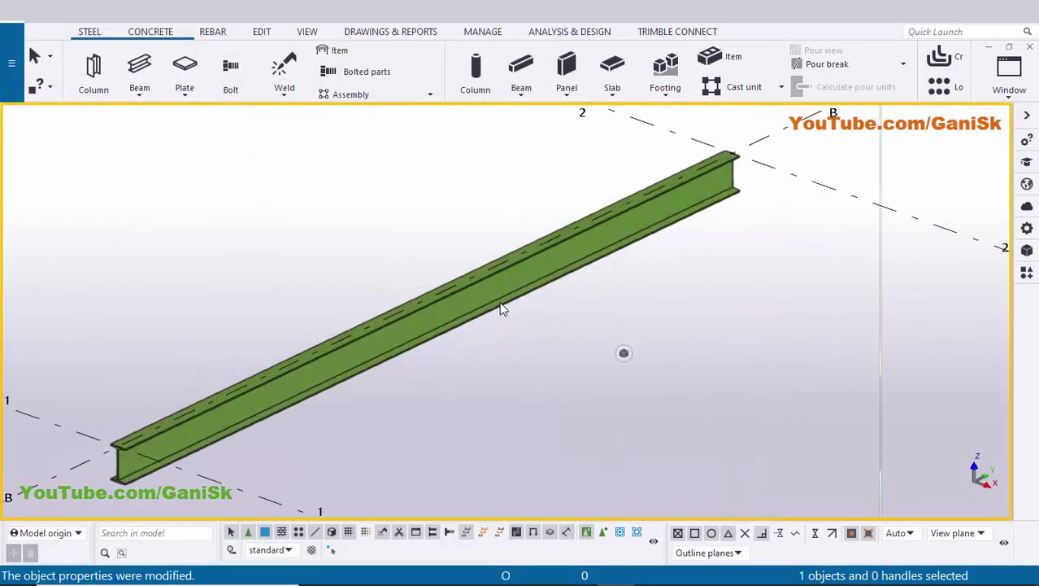
{"action": "scroll", "coordinate": [456, 326], "scroll_direction": "down", "scroll_amount": 2}
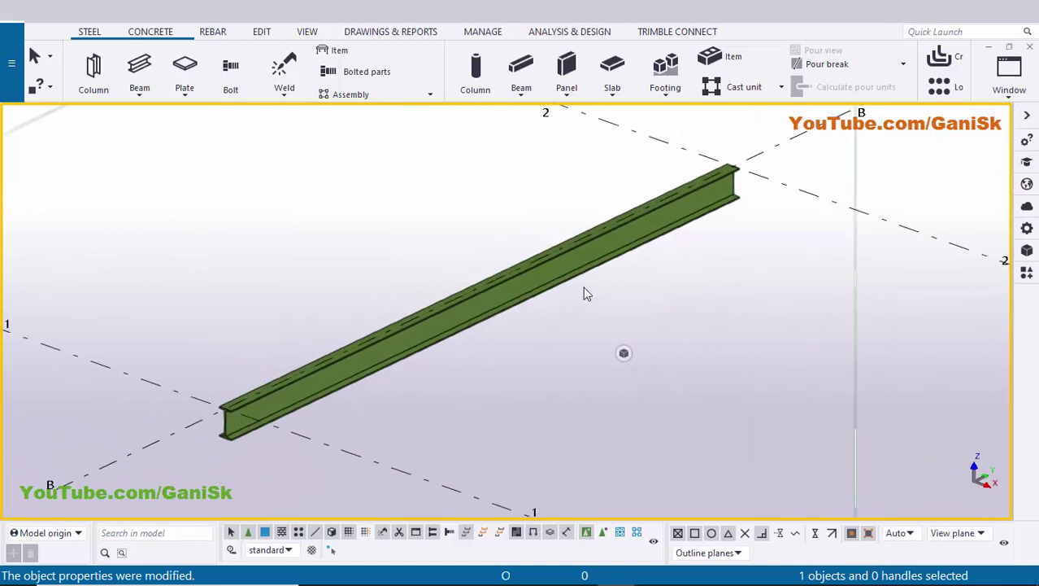
Split the ISMB250 beam at its mid point
{"action": "left_click", "coordinate": [262, 31]}
{"action": "left_click", "coordinate": [215, 80]}
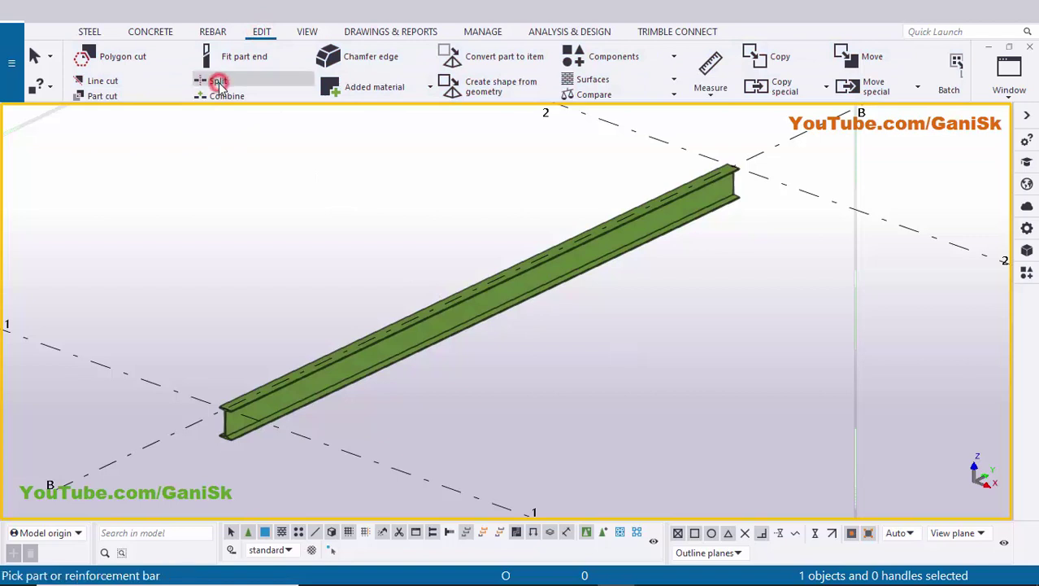
{"action": "left_click", "coordinate": [479, 286]}
{"action": "left_click", "coordinate": [479, 289]}
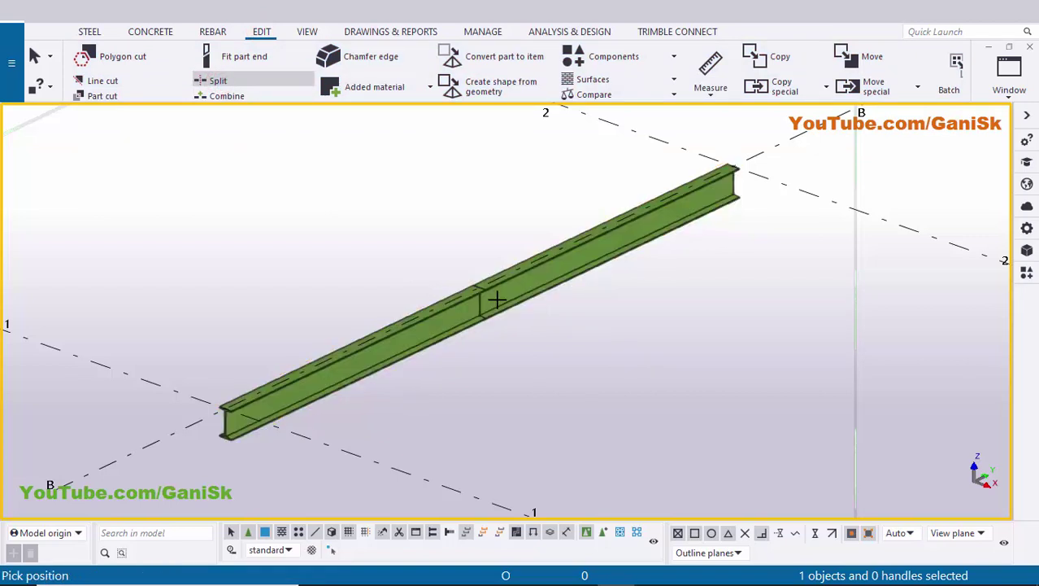
{"action": "right_click", "coordinate": [492, 204]}
{"action": "left_click", "coordinate": [507, 216]}
{"action": "scroll", "coordinate": [478, 323], "scroll_direction": "up", "scroll_amount": 1}
Check that both beam halves are 3000 mm long and compare with the splice drawing PDF
{"action": "left_click", "coordinate": [455, 326]}
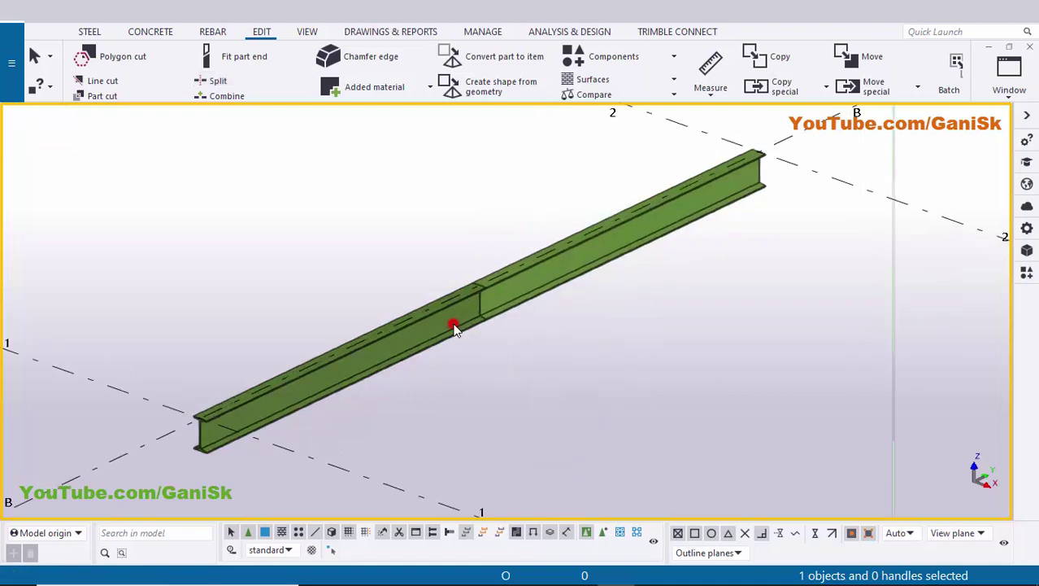
{"action": "left_click", "coordinate": [531, 287]}
{"action": "left_click", "coordinate": [676, 298]}
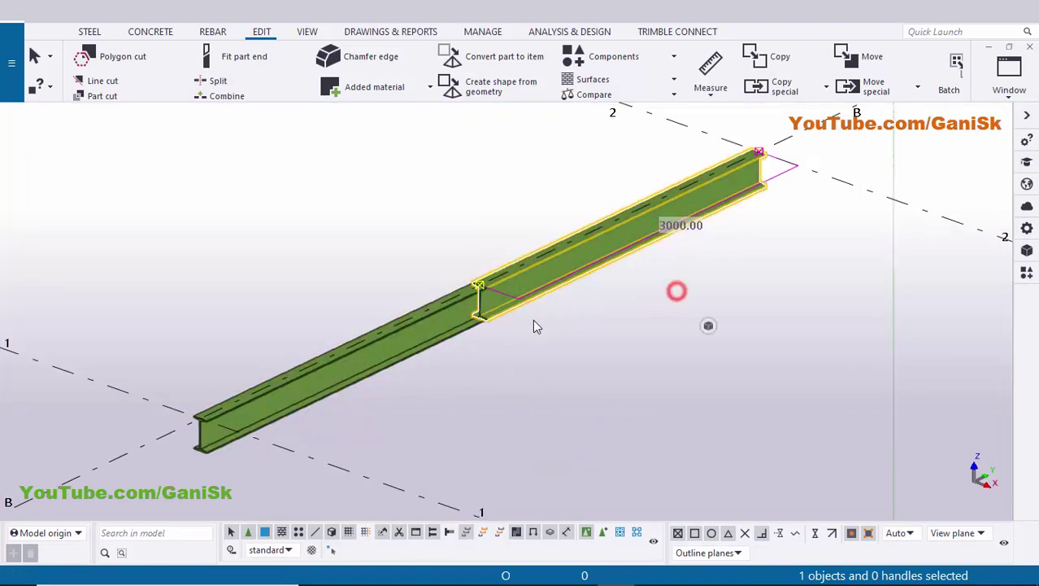
{"action": "scroll", "coordinate": [563, 338], "scroll_direction": "up", "scroll_amount": 3}
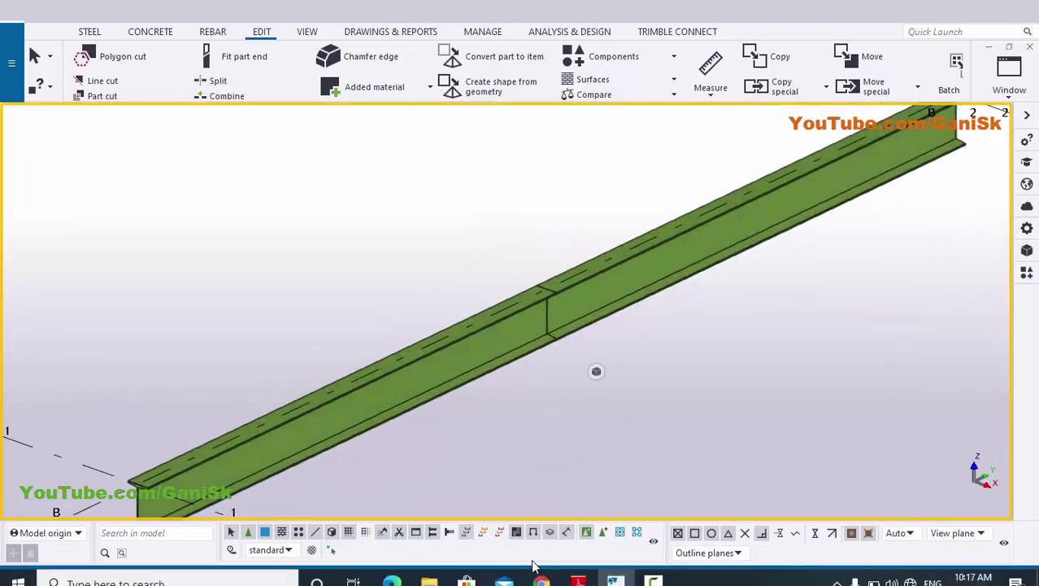
{"action": "left_click", "coordinate": [571, 571]}
{"action": "scroll", "coordinate": [531, 326], "scroll_direction": "up", "scroll_amount": 2, "text": "ctrl"}
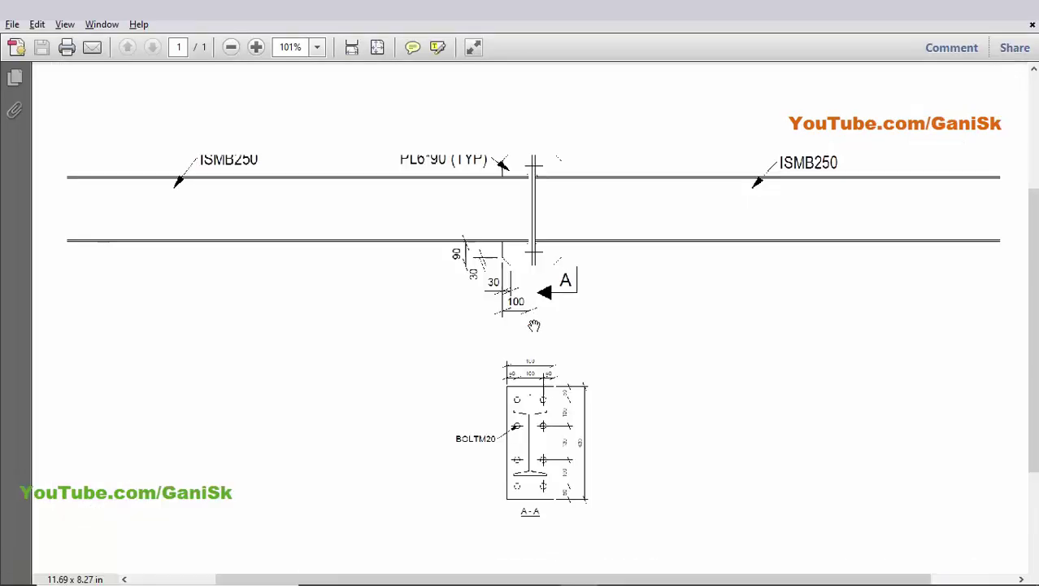
{"action": "key", "text": "alt+Tab"}
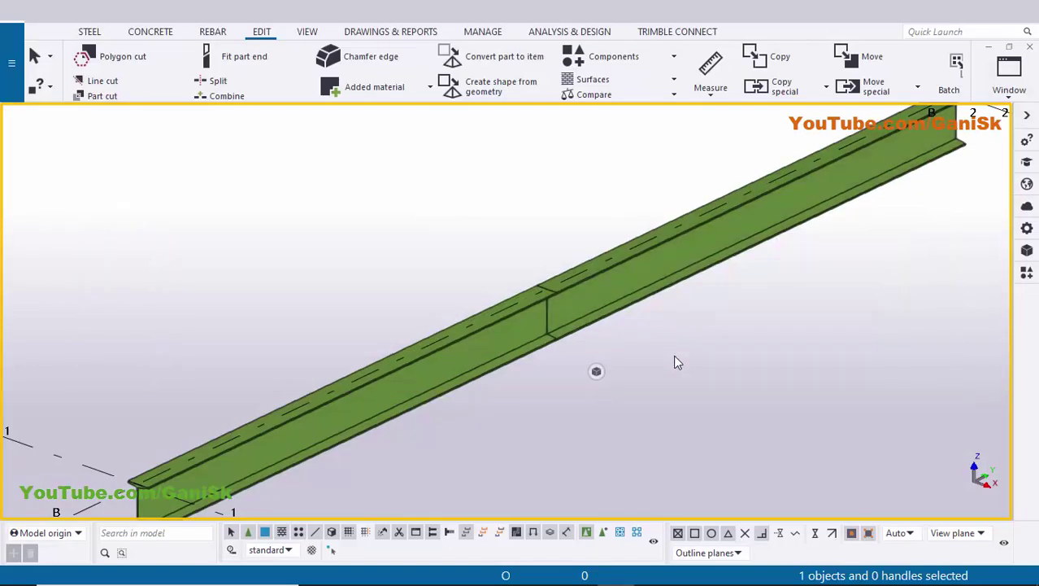
Search the applications and components catalog for component 14
{"action": "key", "text": "ctrl+f"}
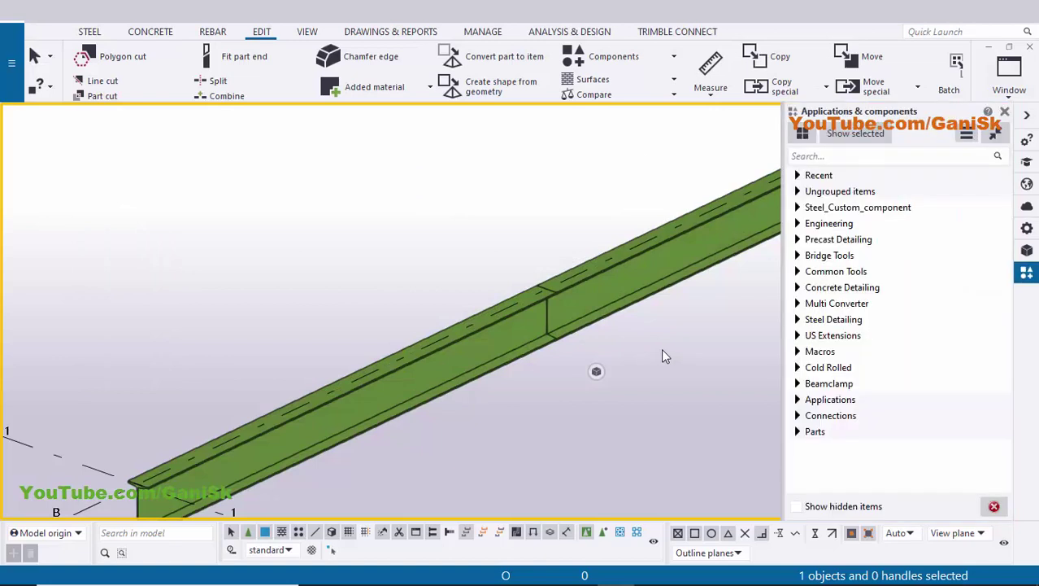
{"action": "left_click", "coordinate": [828, 157]}
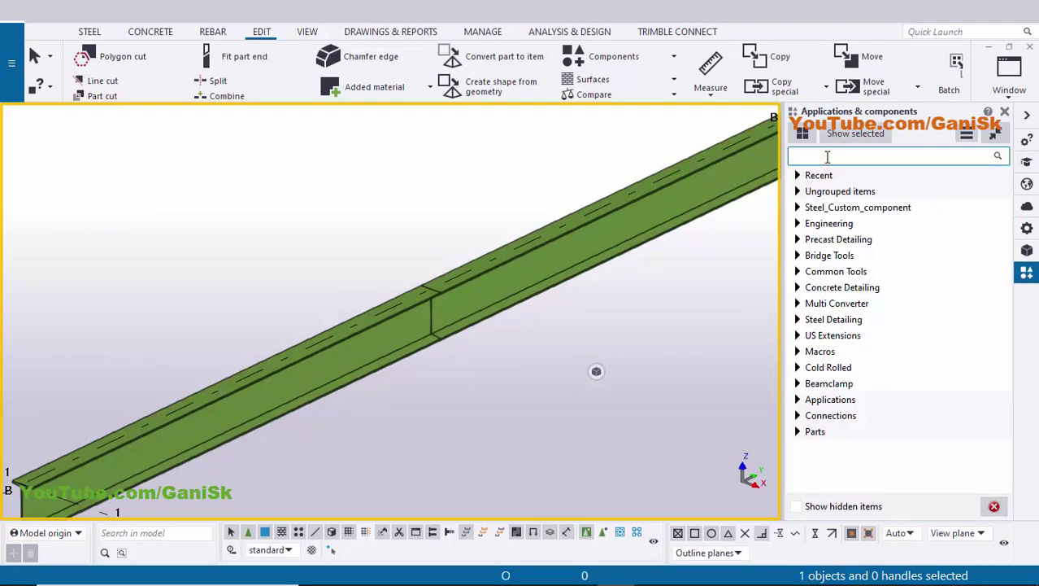
{"action": "left_click", "coordinate": [828, 157]}
{"action": "type", "text": "14"}
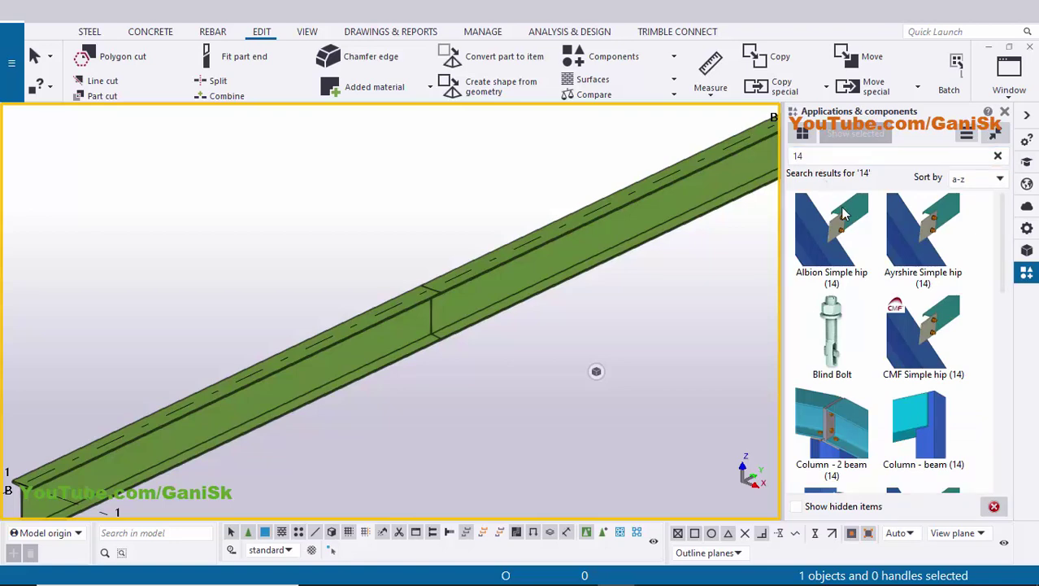
{"action": "scroll", "coordinate": [850, 273], "scroll_direction": "down", "scroll_amount": 5}
{"action": "scroll", "coordinate": [871, 317], "scroll_direction": "down", "scroll_amount": 3}
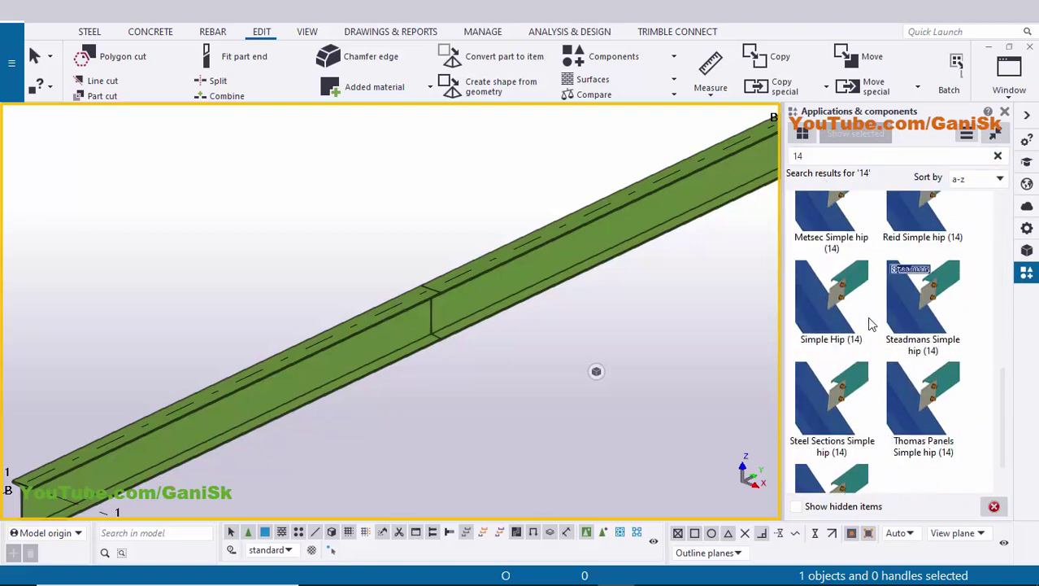
{"action": "scroll", "coordinate": [871, 323], "scroll_direction": "up", "scroll_amount": 3}
{"action": "scroll", "coordinate": [866, 327], "scroll_direction": "up", "scroll_amount": 2}
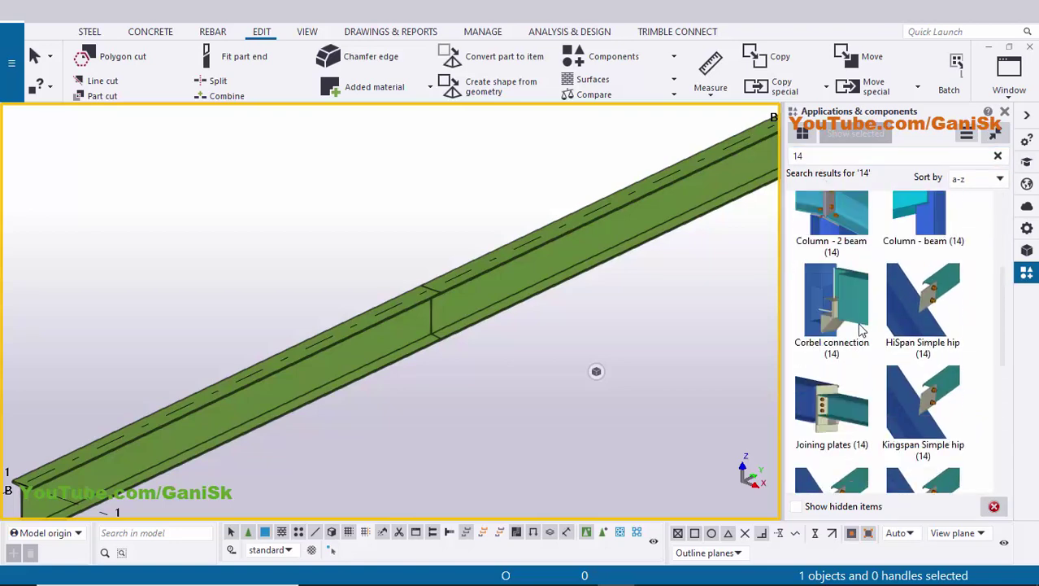
Connect the left and right beam halves with Joining plates (14), then fit the view to the entire model
{"action": "left_click", "coordinate": [824, 405]}
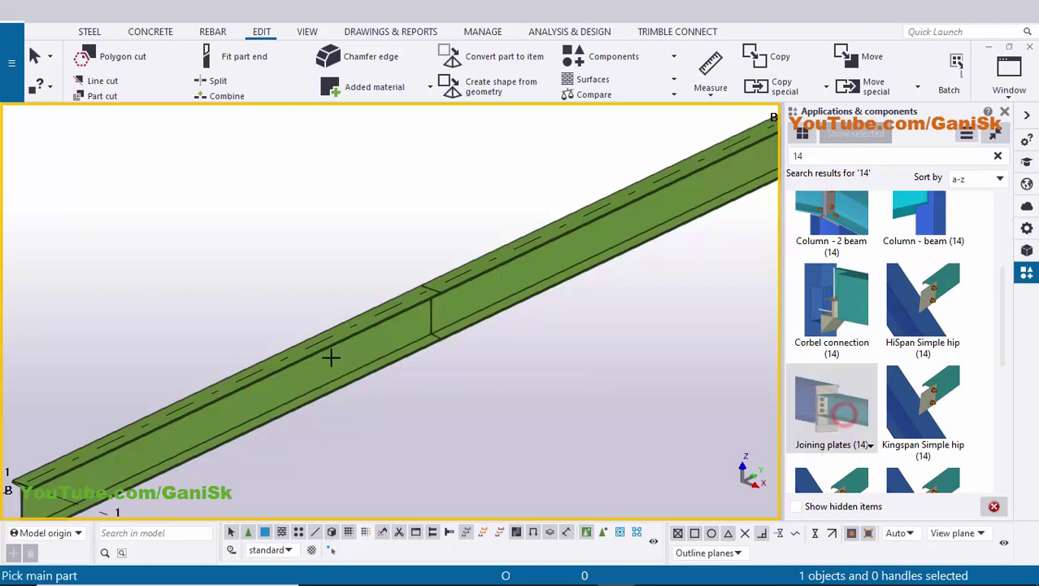
{"action": "left_click", "coordinate": [356, 363]}
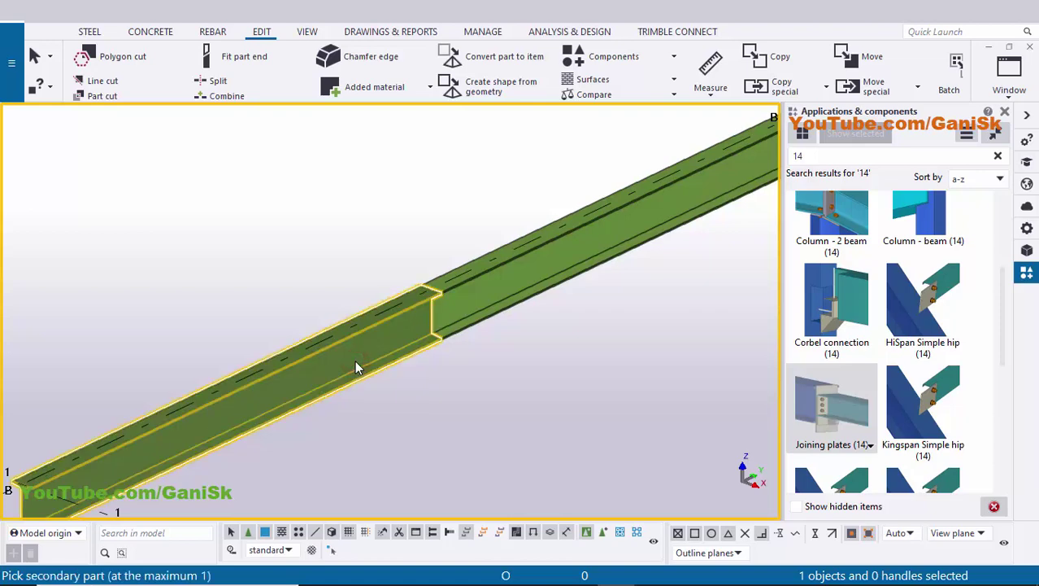
{"action": "left_click", "coordinate": [499, 304]}
{"action": "right_click", "coordinate": [446, 181]}
{"action": "left_click", "coordinate": [456, 190]}
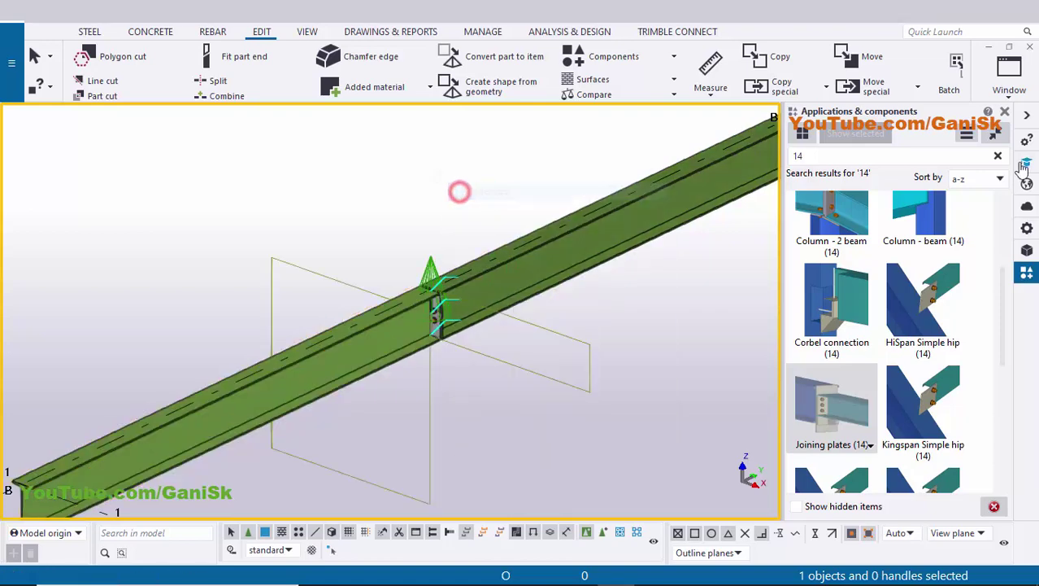
{"action": "left_click", "coordinate": [1003, 112]}
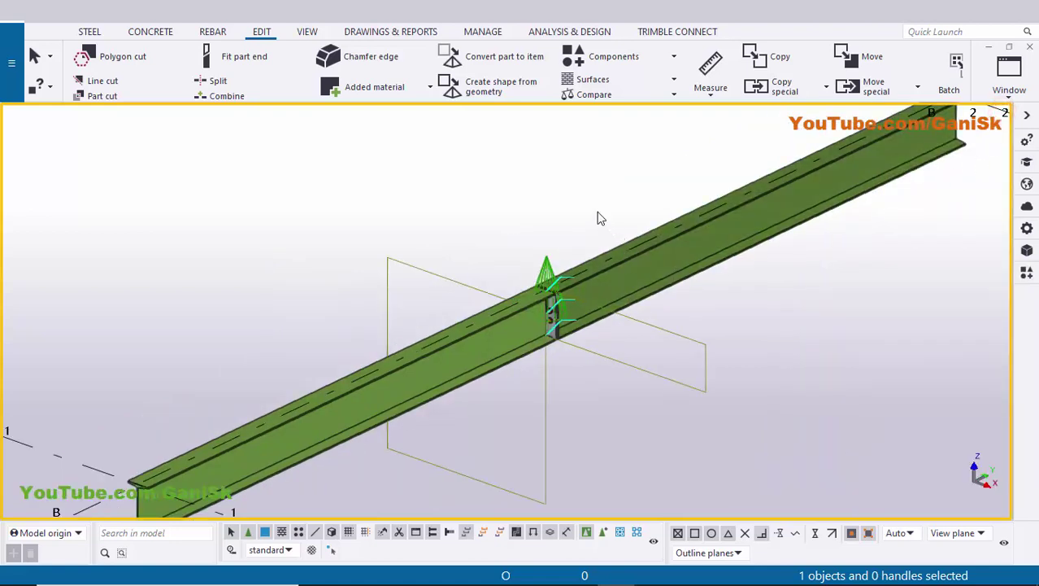
{"action": "right_click", "coordinate": [579, 182]}
{"action": "left_click", "coordinate": [643, 233]}
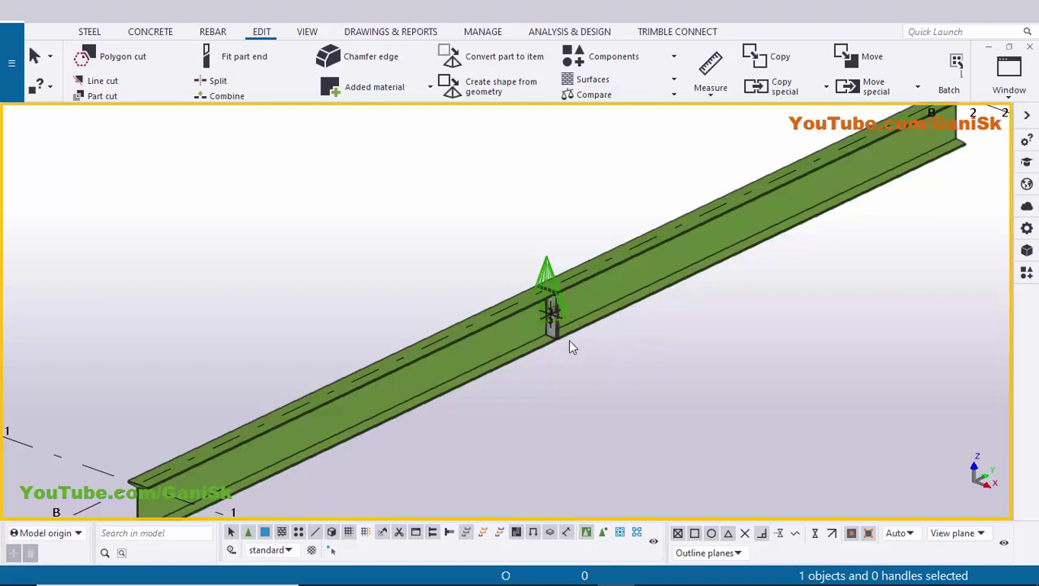
Zoom and orbit until the bolted end-plate joint faces forward, then glance at the splice PDF
{"action": "scroll", "coordinate": [569, 332], "scroll_direction": "up", "scroll_amount": 5}
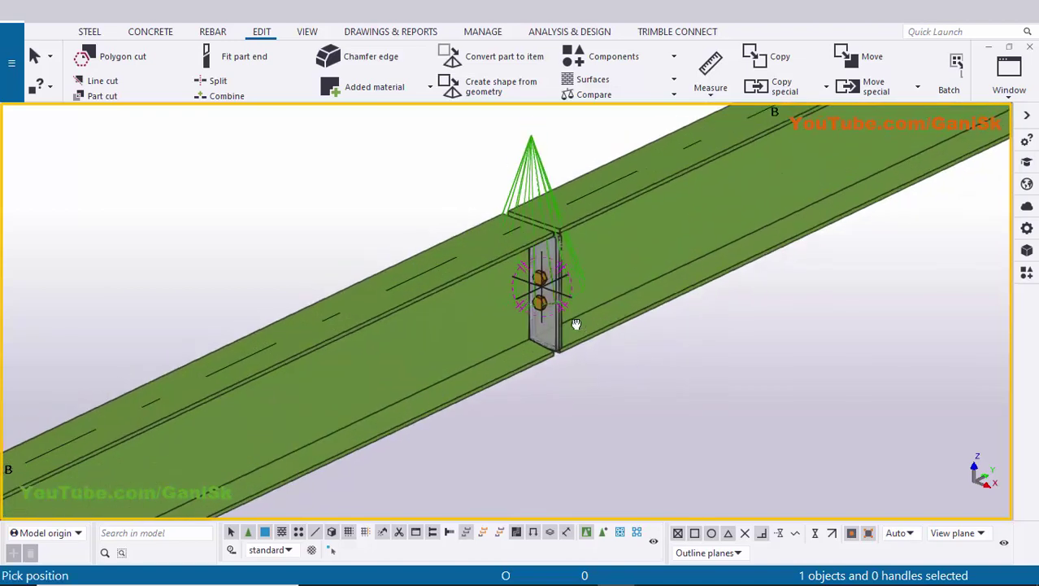
{"action": "middle_click_drag", "start_coordinate": [576, 323], "coordinate": [367, 299], "text": "ctrl"}
{"action": "middle_click_drag", "start_coordinate": [504, 295], "coordinate": [548, 306], "text": "ctrl"}
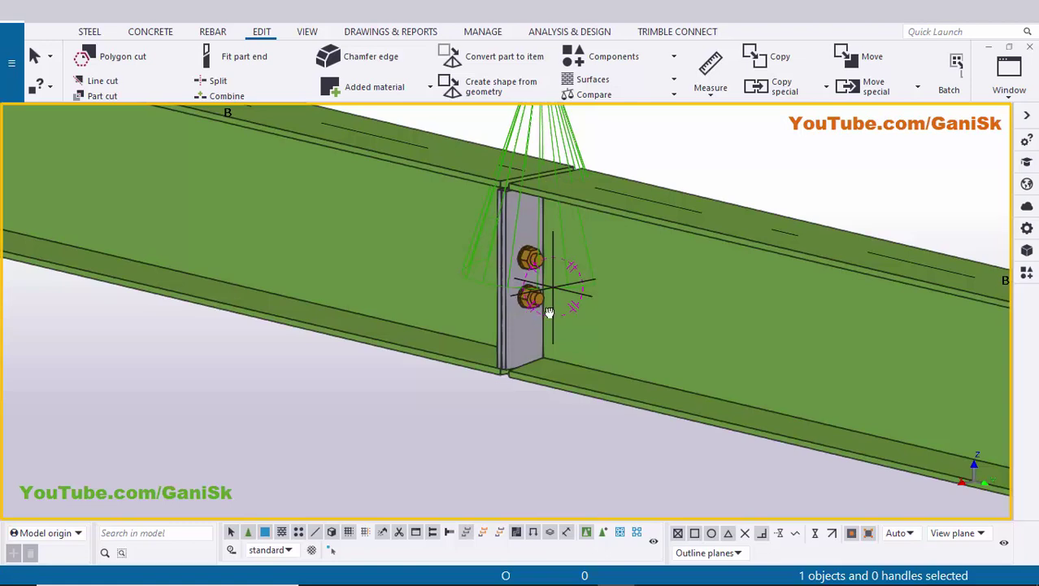
{"action": "middle_click_drag", "start_coordinate": [550, 312], "coordinate": [590, 288], "text": "ctrl"}
{"action": "right_click", "coordinate": [687, 139]}
{"action": "left_click", "coordinate": [705, 146]}
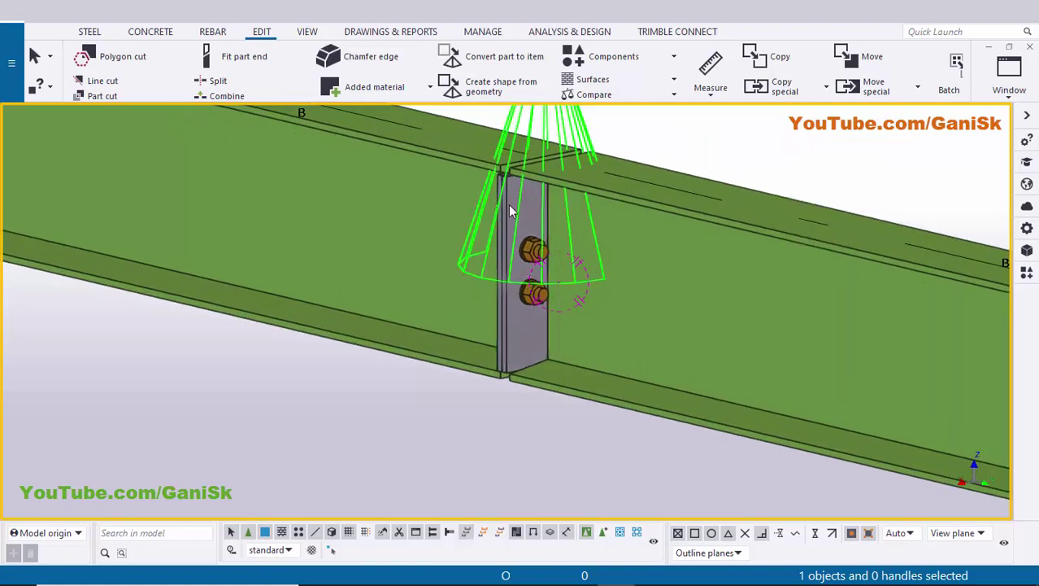
{"action": "left_click", "coordinate": [578, 570]}
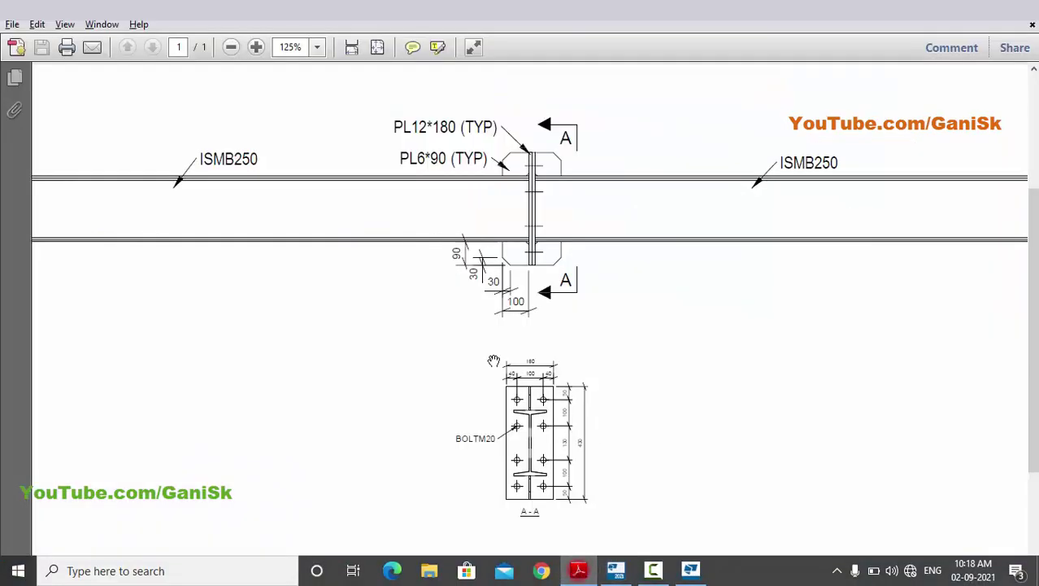
{"action": "key", "text": "alt+Tab"}
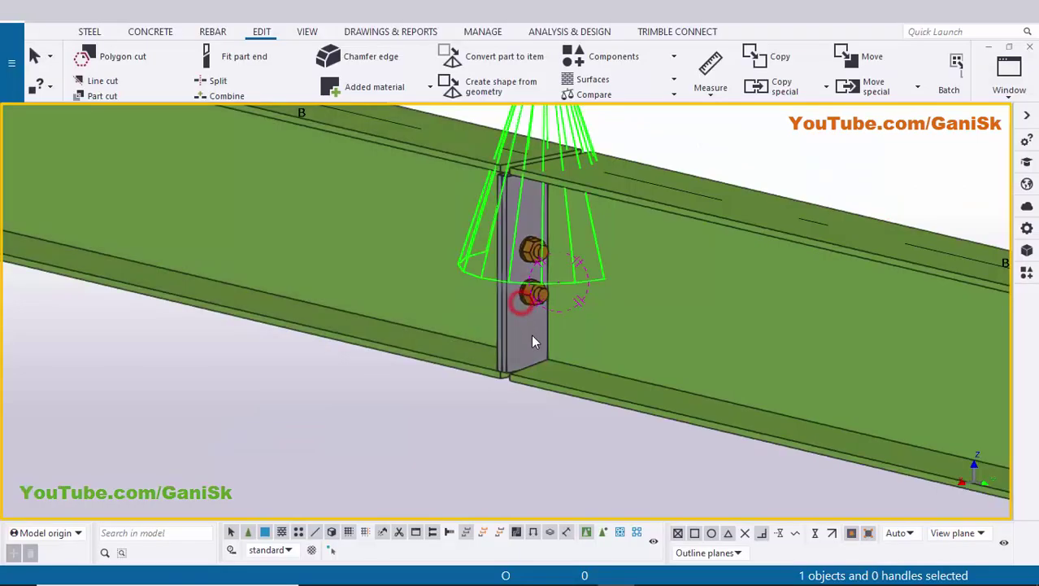
Show the Joining plates (14) Parts settings and compare the plates with the PDF drawing
{"action": "double_click", "coordinate": [531, 334]}
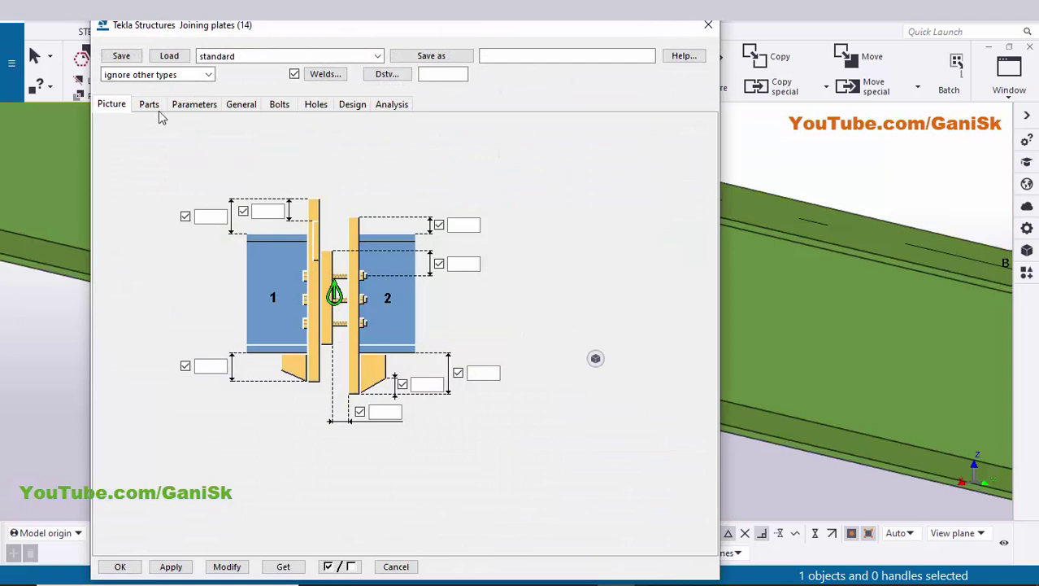
{"action": "left_click", "coordinate": [149, 104]}
{"action": "middle_click_drag", "start_coordinate": [766, 306], "coordinate": [773, 390]}
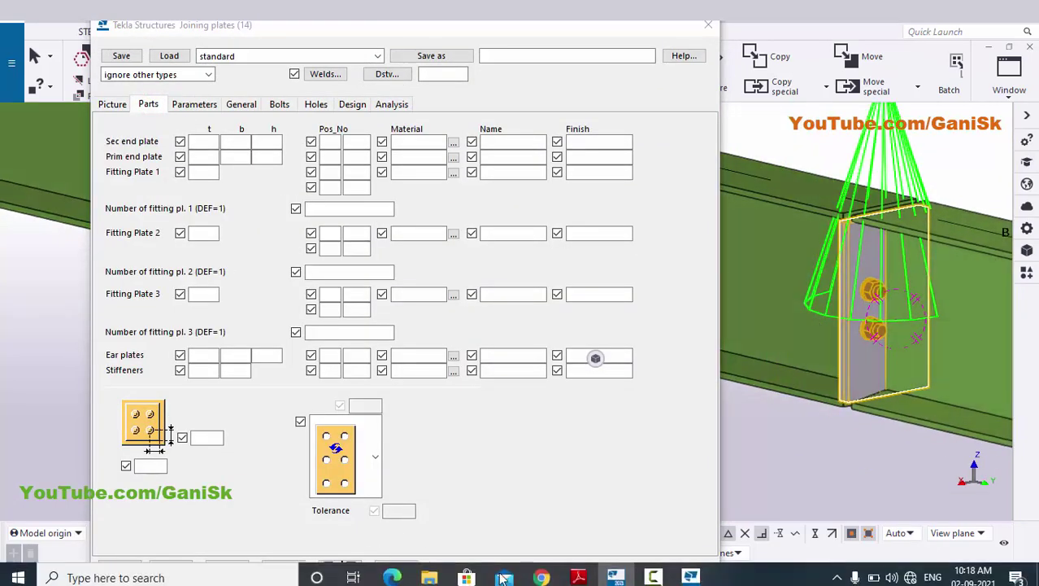
{"action": "left_click", "coordinate": [577, 571]}
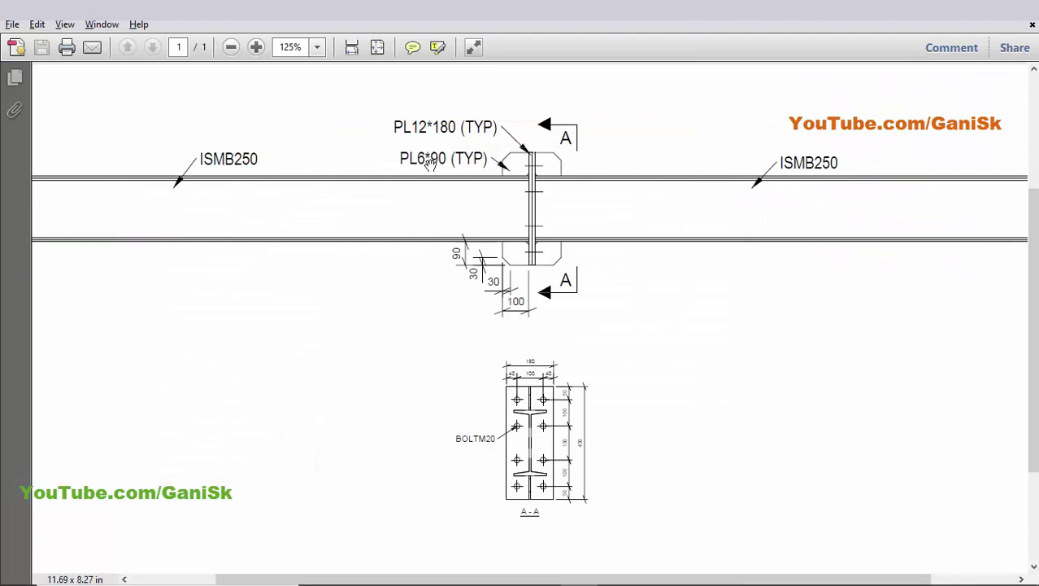
Set the secondary and primary end plate thickness to 12 mm and apply it to the joint
{"action": "key", "text": "alt+Tab"}
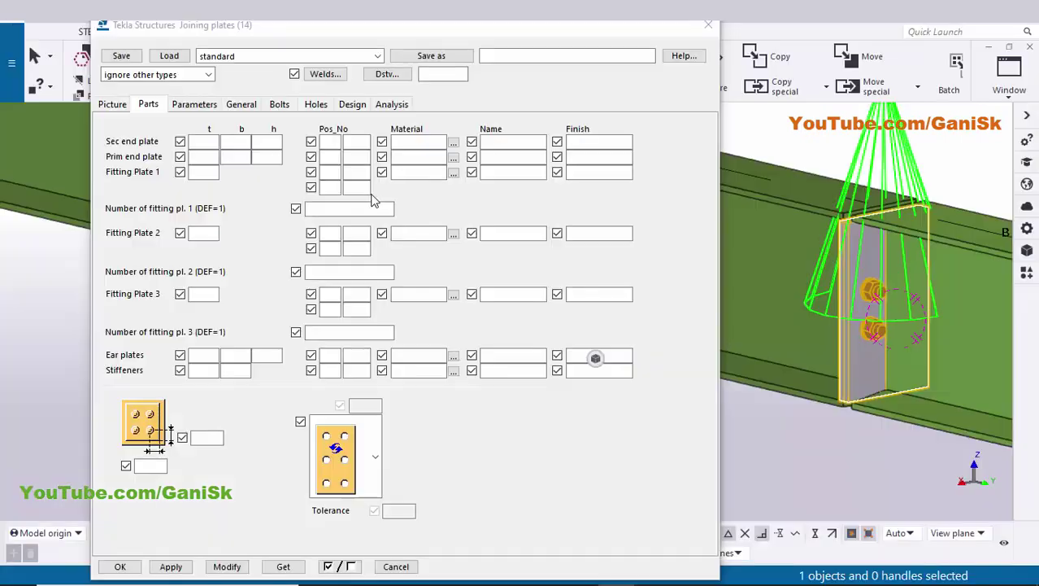
{"action": "left_click", "coordinate": [205, 142]}
{"action": "type", "text": "1"}
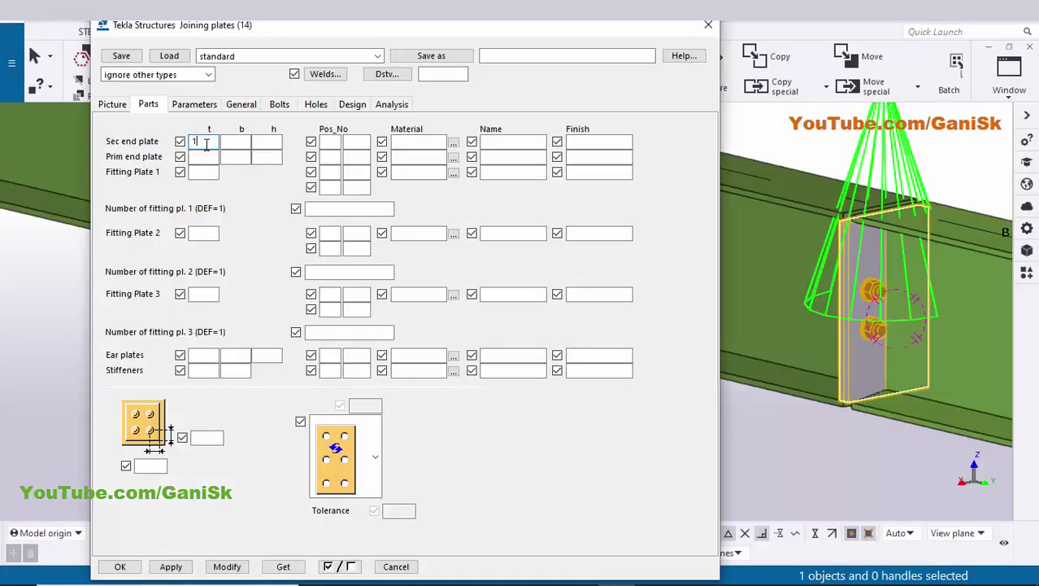
{"action": "type", "text": "2"}
{"action": "left_click", "coordinate": [208, 157]}
{"action": "type", "text": "12"}
{"action": "left_click", "coordinate": [227, 566]}
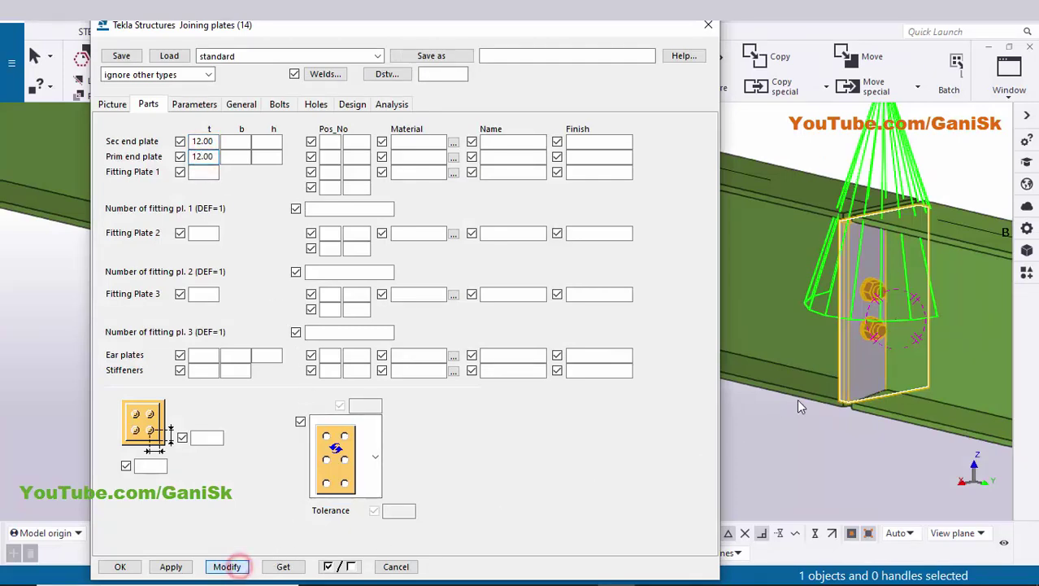
{"action": "scroll", "coordinate": [798, 407], "scroll_direction": "up", "scroll_amount": 5}
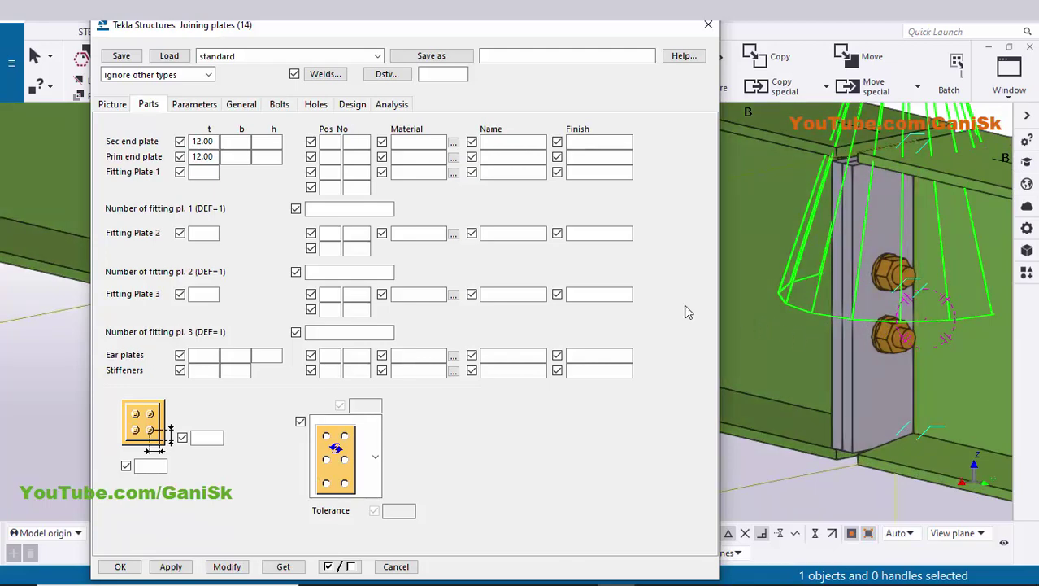
Bring up the connection's bolt settings and the bolt size list
{"action": "left_click", "coordinate": [279, 105]}
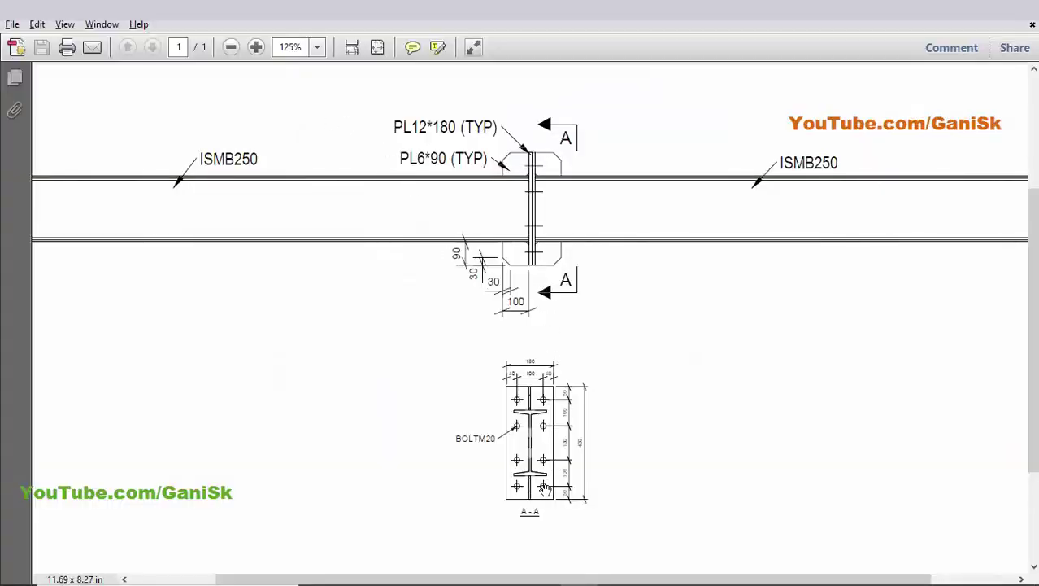
{"action": "scroll", "coordinate": [494, 457], "scroll_direction": "up", "scroll_amount": 3, "text": "ctrl"}
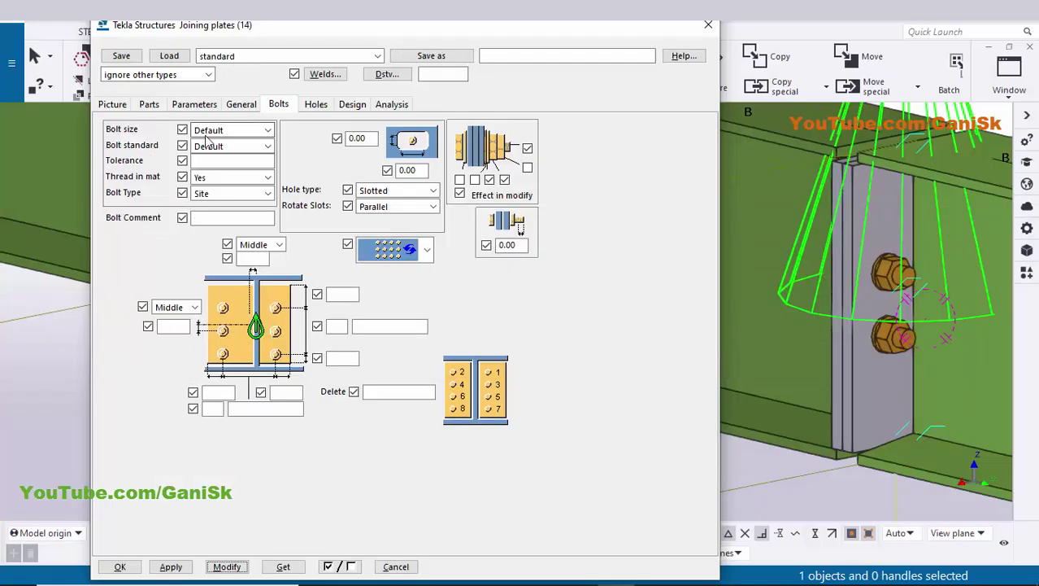
{"action": "left_click", "coordinate": [216, 130]}
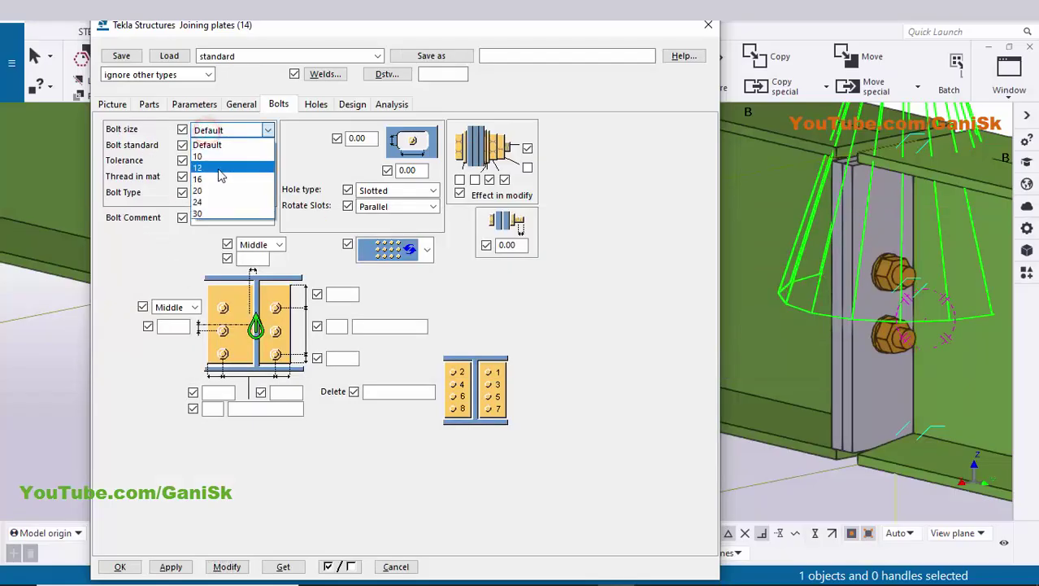
Set bolt size 20, hole tolerance 2, and 50 mm top and bottom bolt edge distances
{"action": "left_click", "coordinate": [203, 190]}
{"action": "left_click", "coordinate": [204, 160]}
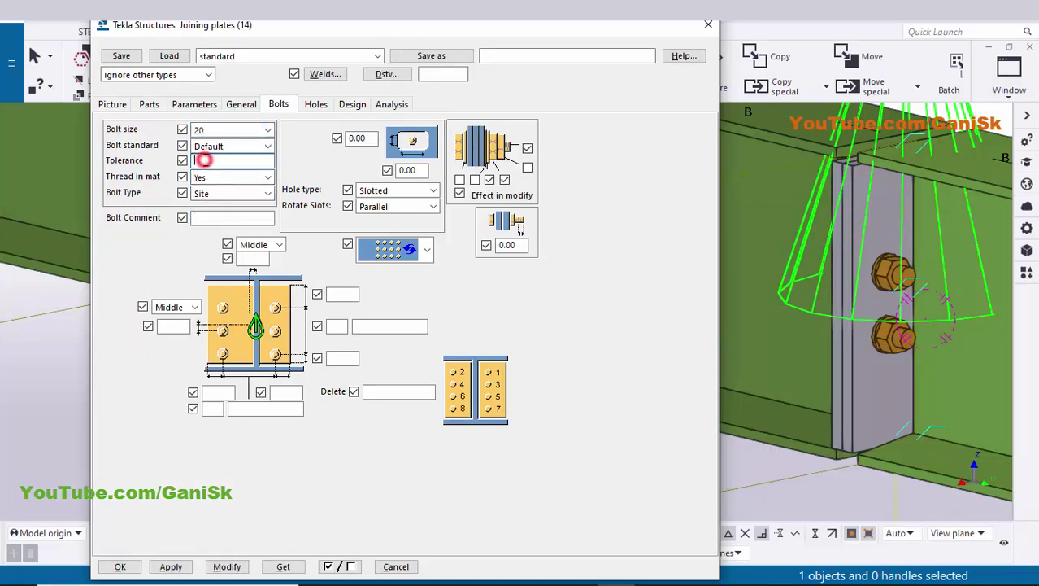
{"action": "type", "text": "2"}
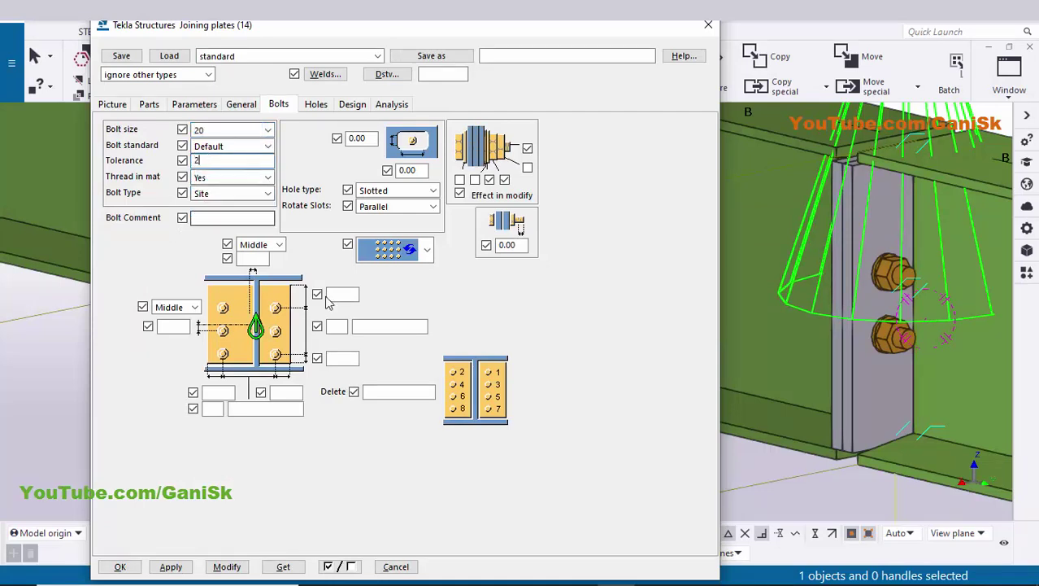
{"action": "left_click", "coordinate": [332, 295]}
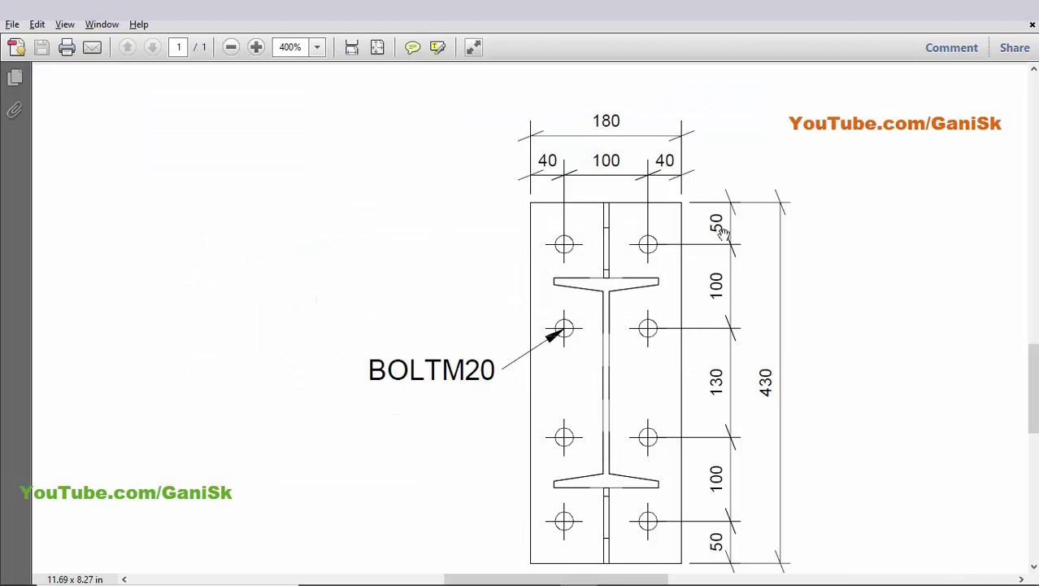
{"action": "scroll", "coordinate": [726, 224], "scroll_direction": "down", "scroll_amount": 1}
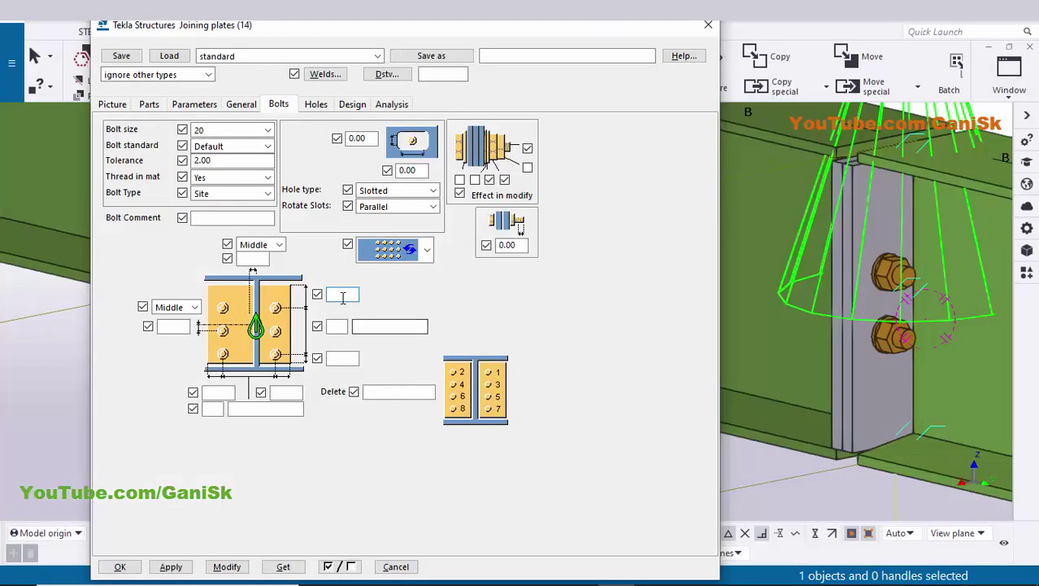
{"action": "left_click", "coordinate": [341, 295]}
{"action": "type", "text": "50"}
{"action": "left_click", "coordinate": [340, 359]}
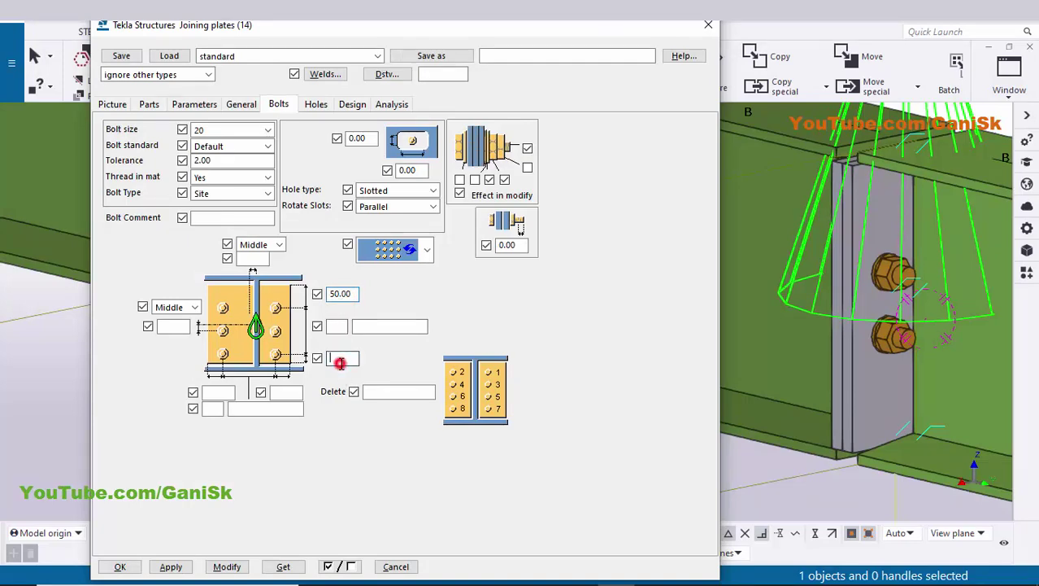
{"action": "type", "text": "50"}
Set vertical bolt spacing to 100, 130, 100 mm, checking the PDF layout, and apply
{"action": "left_click", "coordinate": [337, 326]}
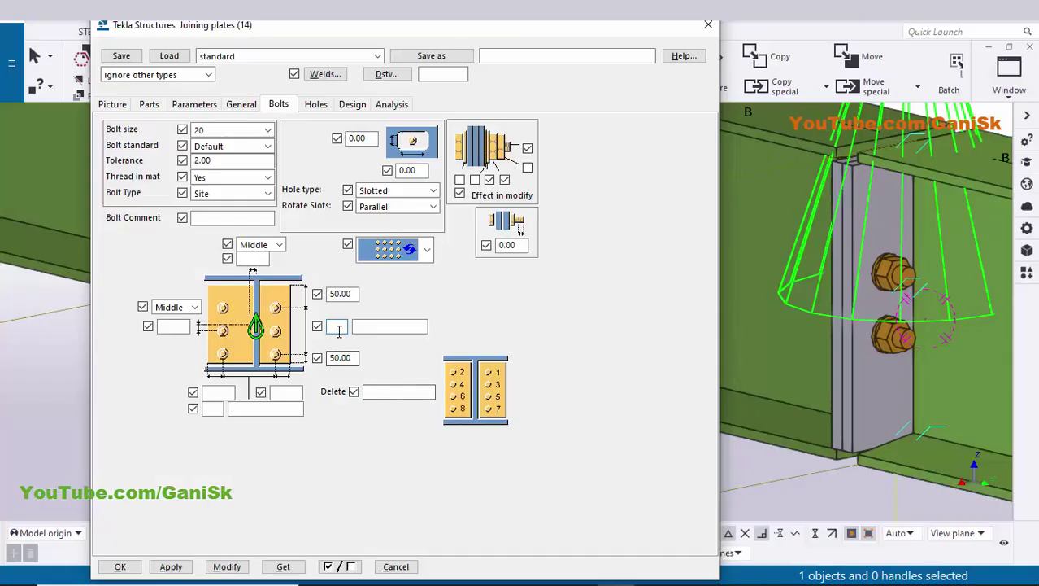
{"action": "left_click", "coordinate": [356, 326]}
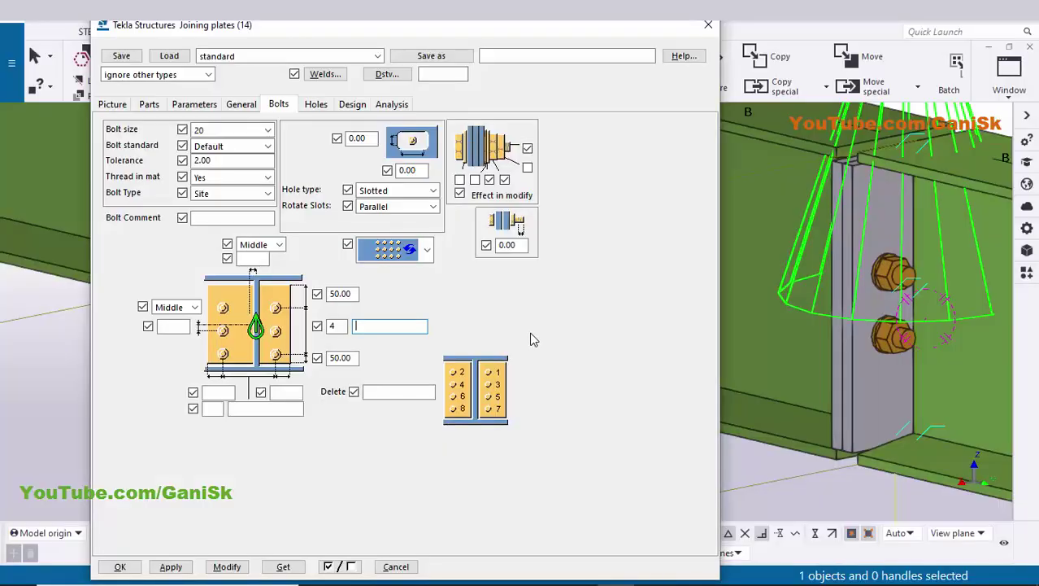
{"action": "key", "text": "alt+Tab"}
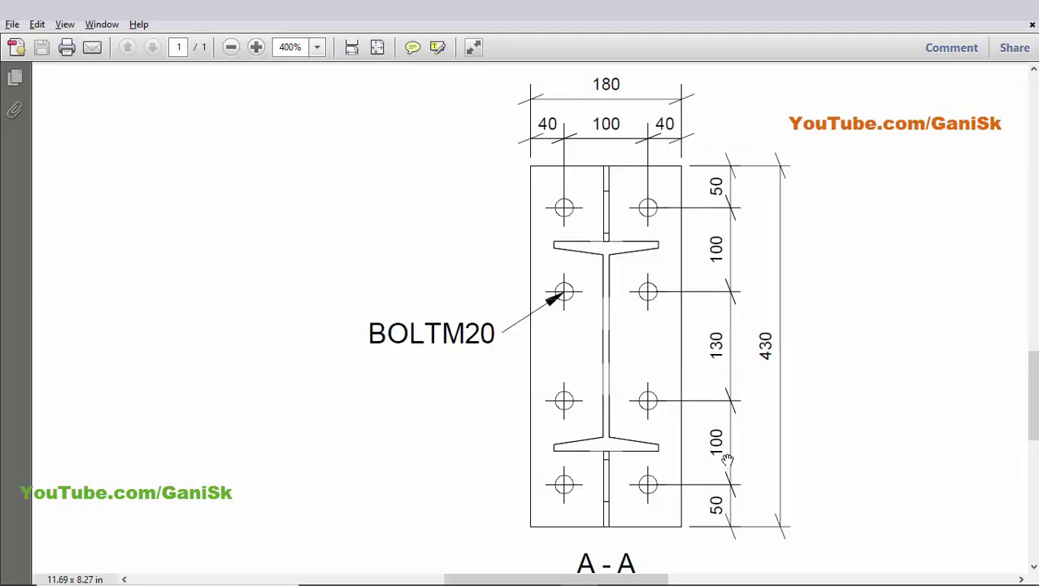
{"action": "key", "text": "alt+Tab"}
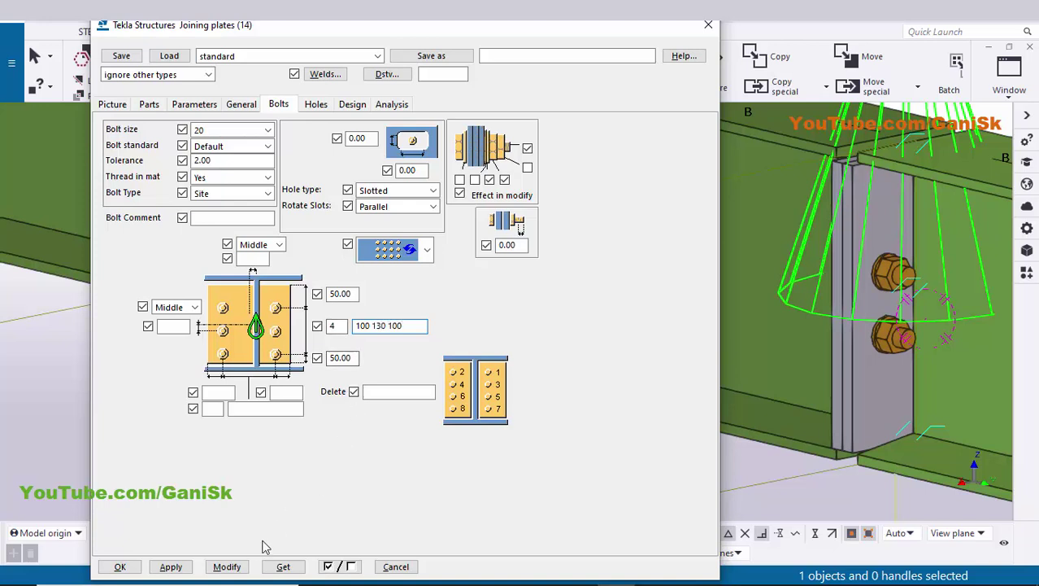
{"action": "left_click", "coordinate": [226, 566]}
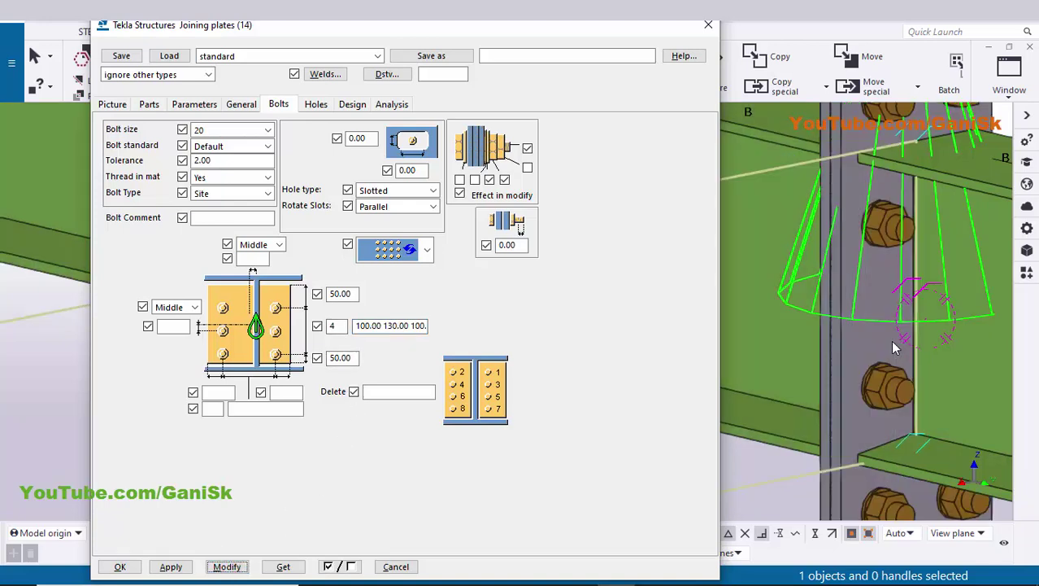
{"action": "scroll", "coordinate": [910, 306], "scroll_direction": "down", "scroll_amount": 2}
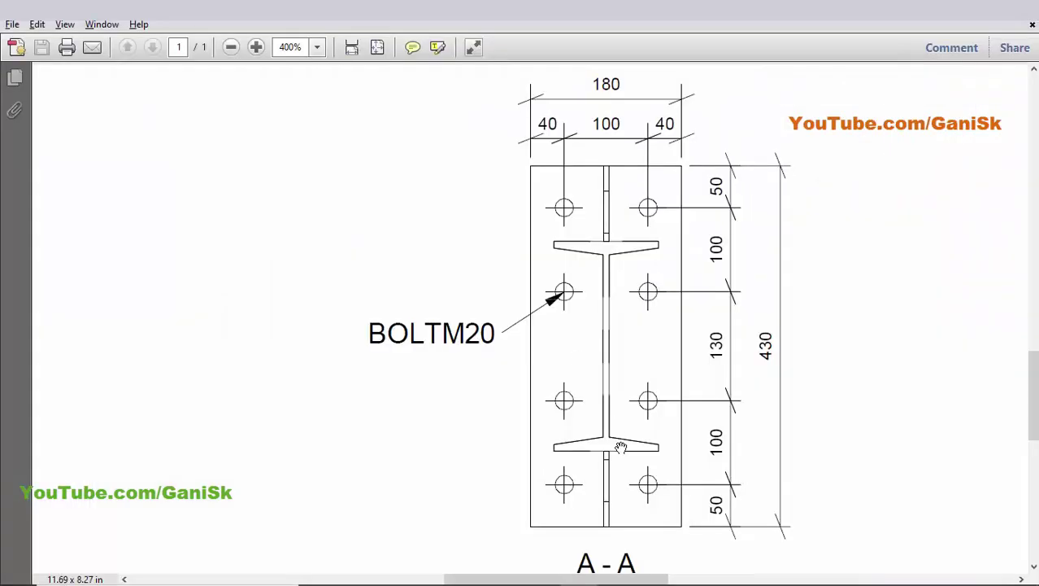
Set horizontal bolt edge distances to 40 and 40 with 100 mm column spacing, apply, and close
{"action": "scroll", "coordinate": [618, 239], "scroll_direction": "up", "scroll_amount": 1}
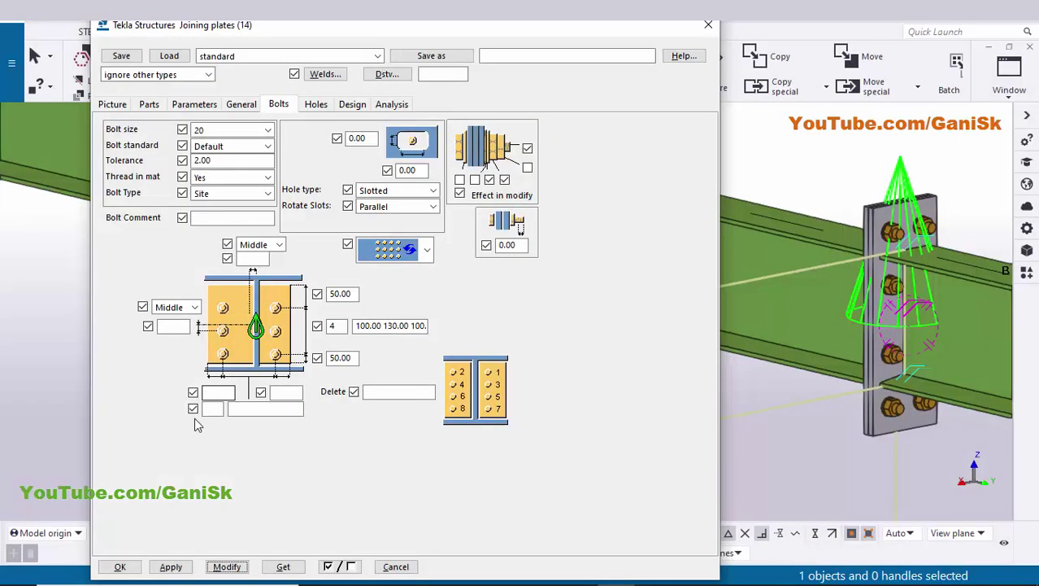
{"action": "left_click", "coordinate": [206, 392]}
{"action": "type", "text": "40"}
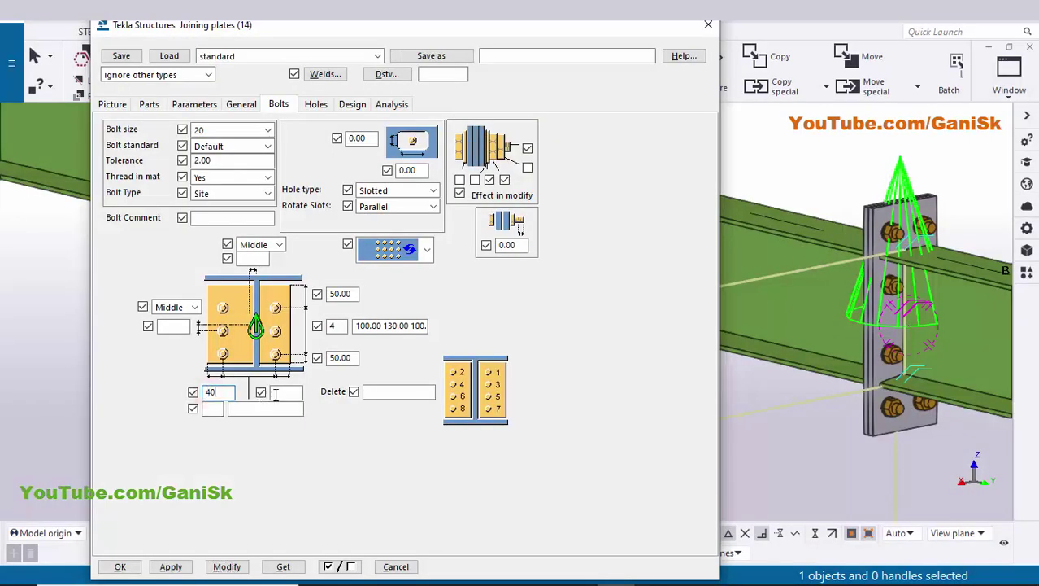
{"action": "left_click", "coordinate": [276, 394]}
{"action": "type", "text": "40"}
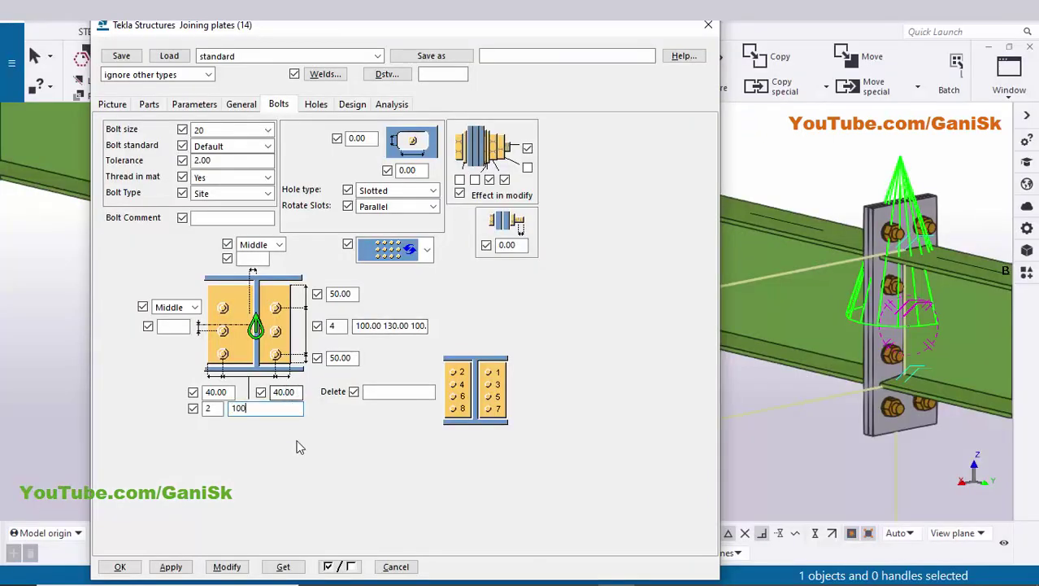
{"action": "left_click", "coordinate": [228, 565]}
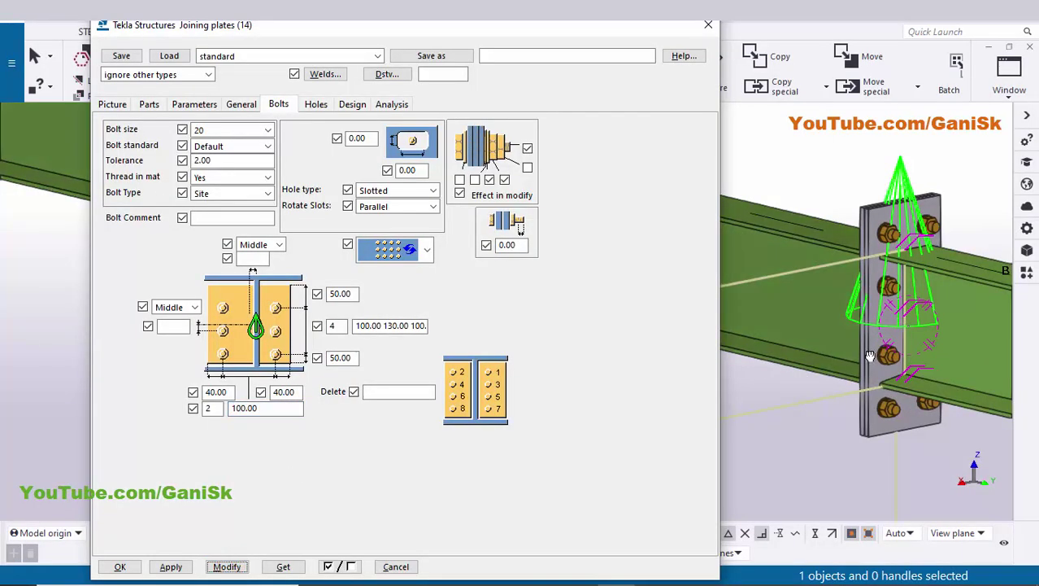
{"action": "middle_click_drag", "start_coordinate": [893, 341], "coordinate": [892, 305]}
{"action": "left_click", "coordinate": [227, 566]}
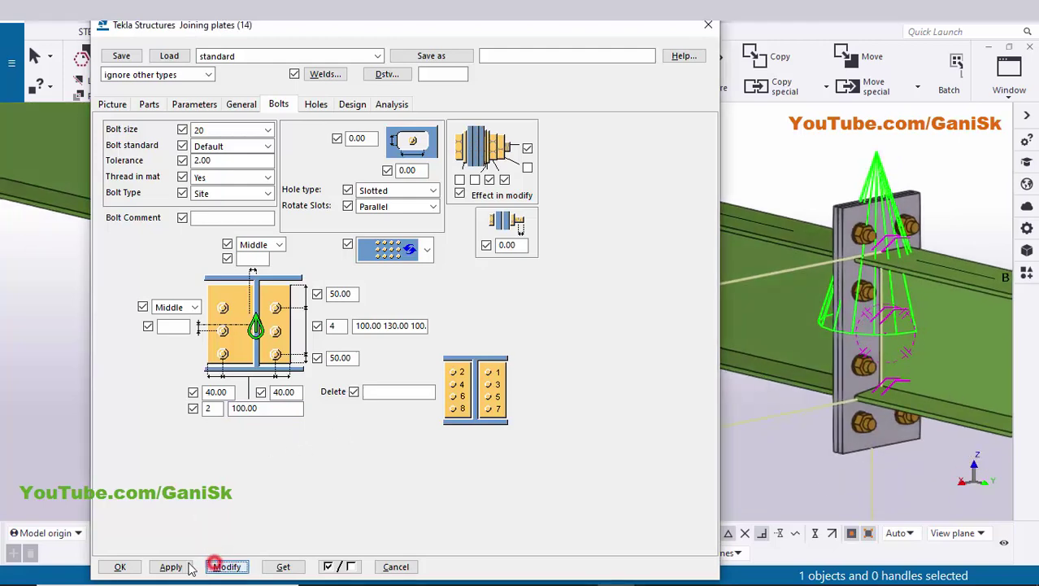
{"action": "left_click", "coordinate": [121, 567]}
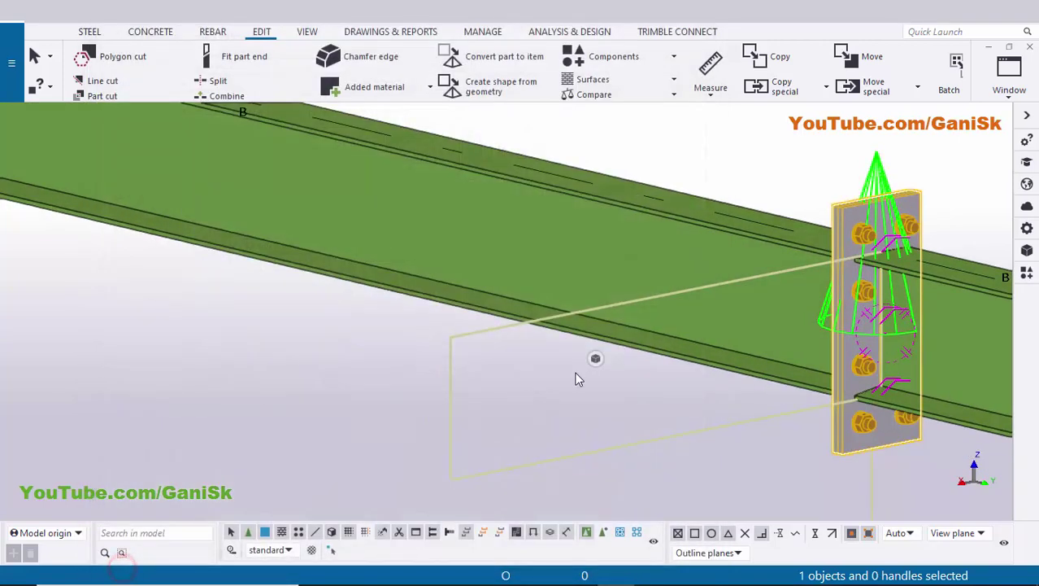
{"action": "left_click", "coordinate": [259, 373]}
{"action": "right_click", "coordinate": [242, 338]}
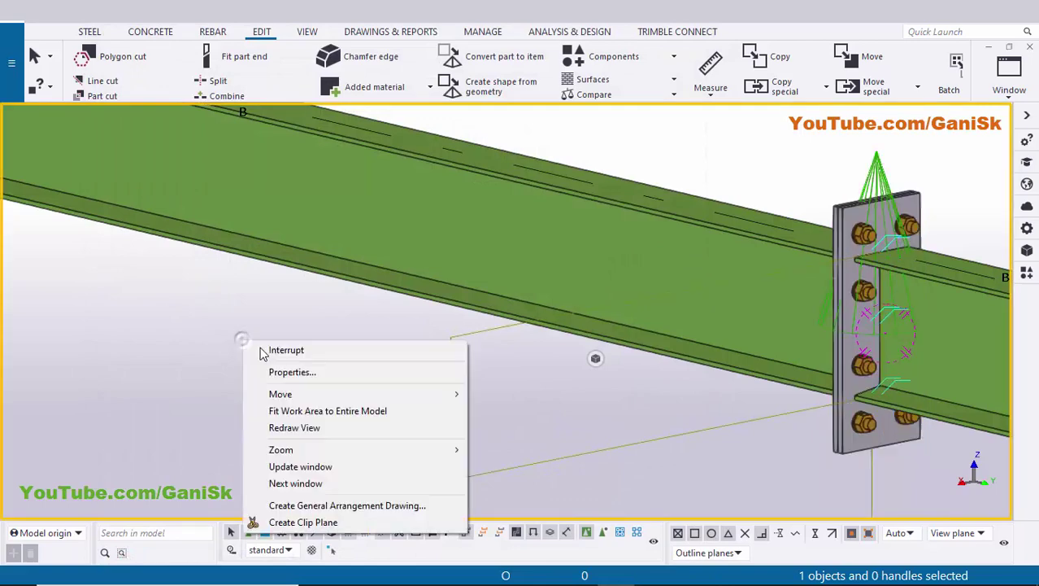
{"action": "left_click", "coordinate": [293, 427]}
{"action": "mouse_move", "coordinate": [628, 378]}
{"action": "middle_mouse_down", "text": "ctrl"}
{"action": "mouse_move", "coordinate": [666, 209]}
{"action": "mouse_move", "coordinate": [590, 298]}
{"action": "middle_mouse_up", "text": "ctrl"}
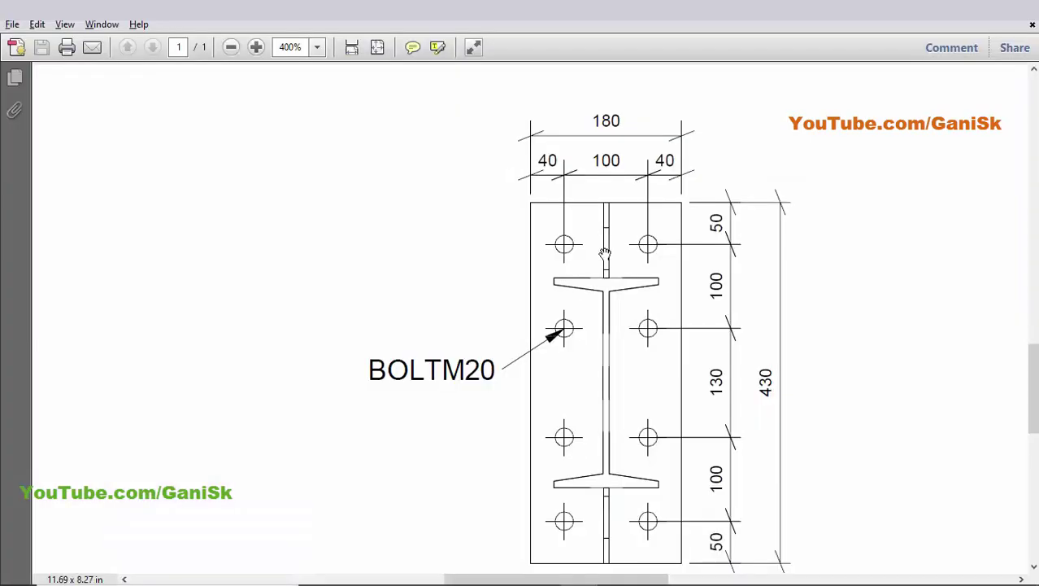
{"action": "scroll", "coordinate": [598, 273], "scroll_direction": "down", "scroll_amount": 2}
{"action": "scroll", "coordinate": [600, 267], "scroll_direction": "up", "scroll_amount": 10}
{"action": "scroll", "coordinate": [602, 265], "scroll_direction": "down", "scroll_amount": 2, "text": "ctrl"}
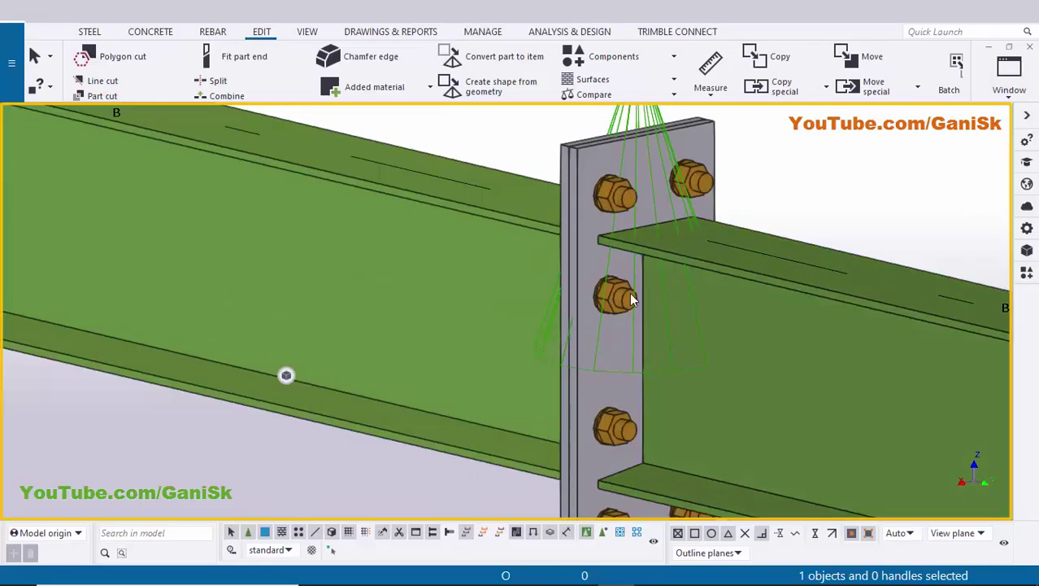
{"action": "mouse_move", "coordinate": [630, 292]}
{"action": "middle_mouse_down", "text": "ctrl"}
{"action": "mouse_move", "coordinate": [675, 309]}
{"action": "mouse_move", "coordinate": [644, 295]}
{"action": "mouse_move", "coordinate": [660, 298]}
{"action": "middle_mouse_up", "text": "ctrl"}
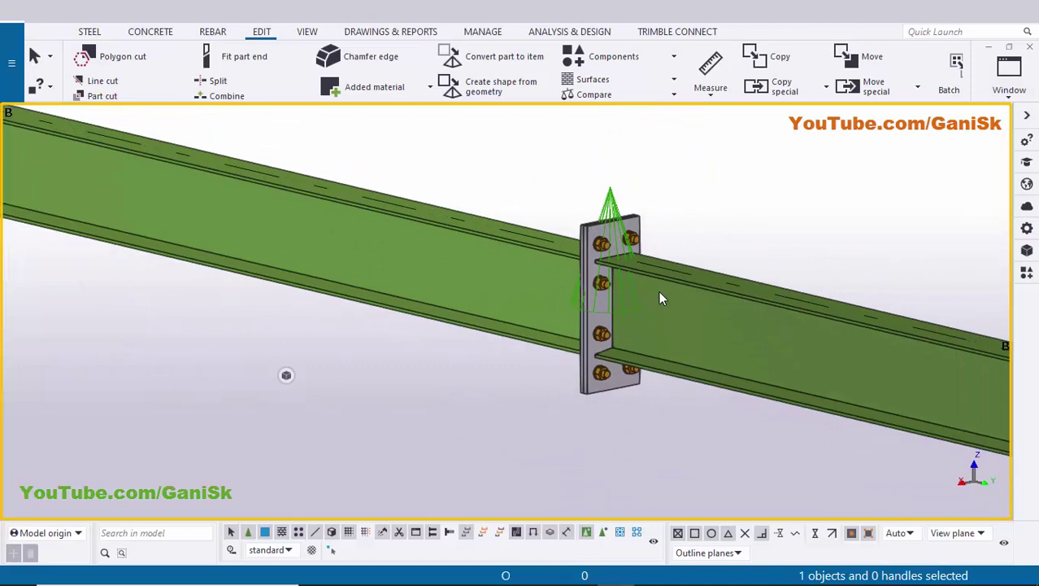
Search the component catalog for 1030 and choose Stiffeners (1030)
{"action": "left_click", "coordinate": [1027, 272]}
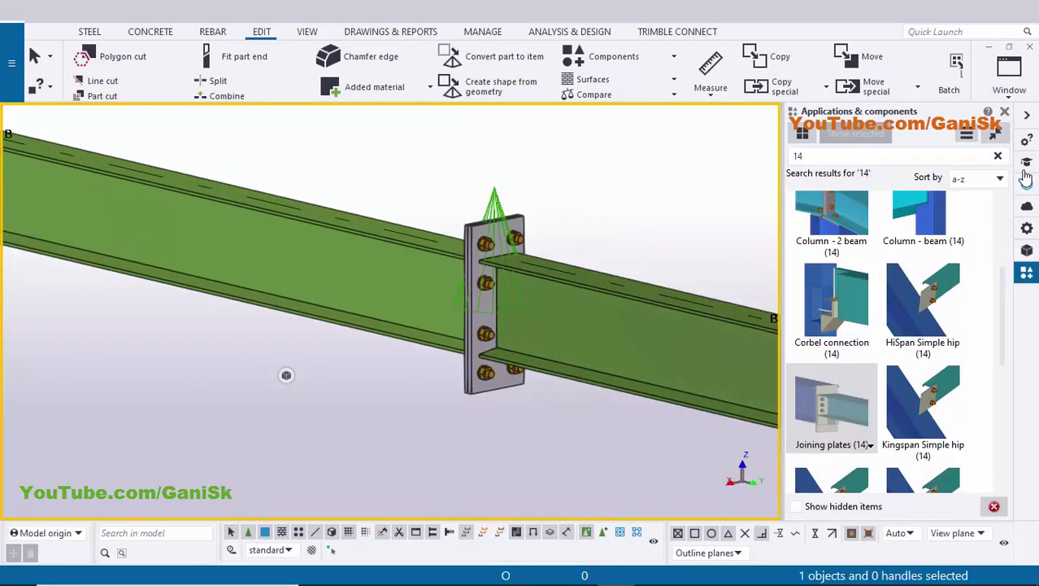
{"action": "left_click", "coordinate": [998, 156]}
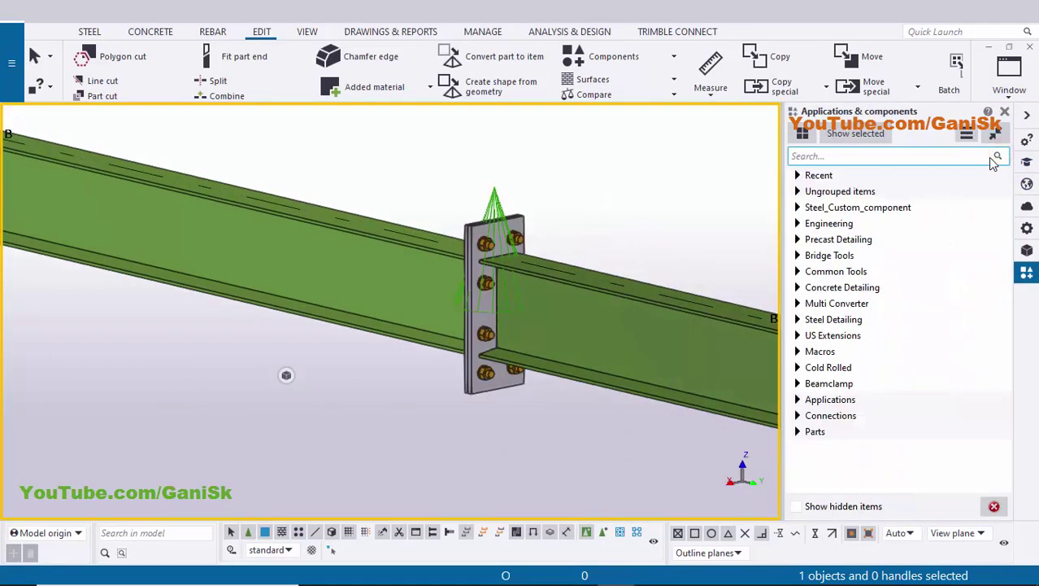
{"action": "left_click", "coordinate": [831, 156]}
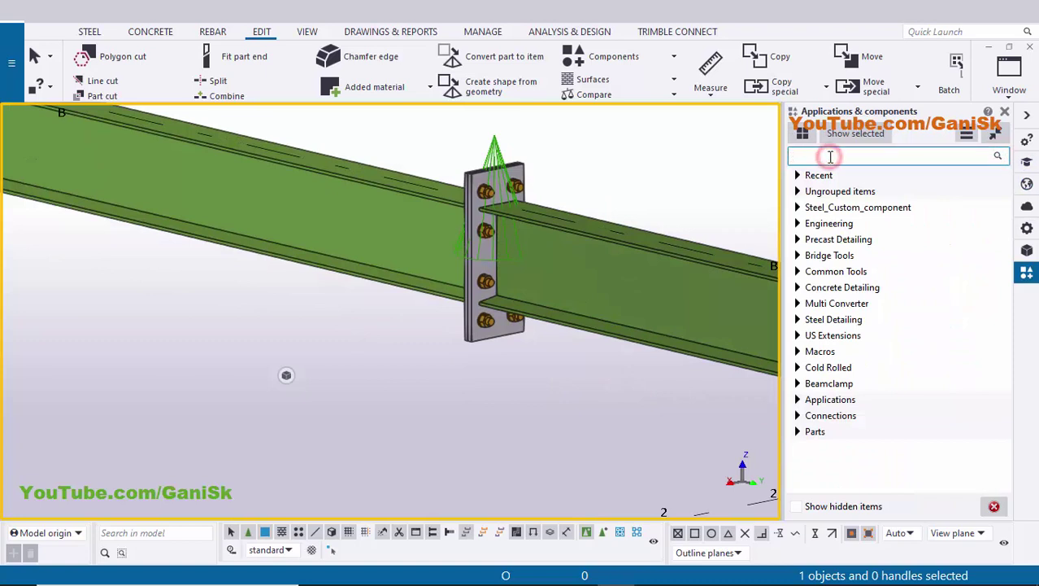
{"action": "type", "text": "1030"}
{"action": "key", "text": "Return"}
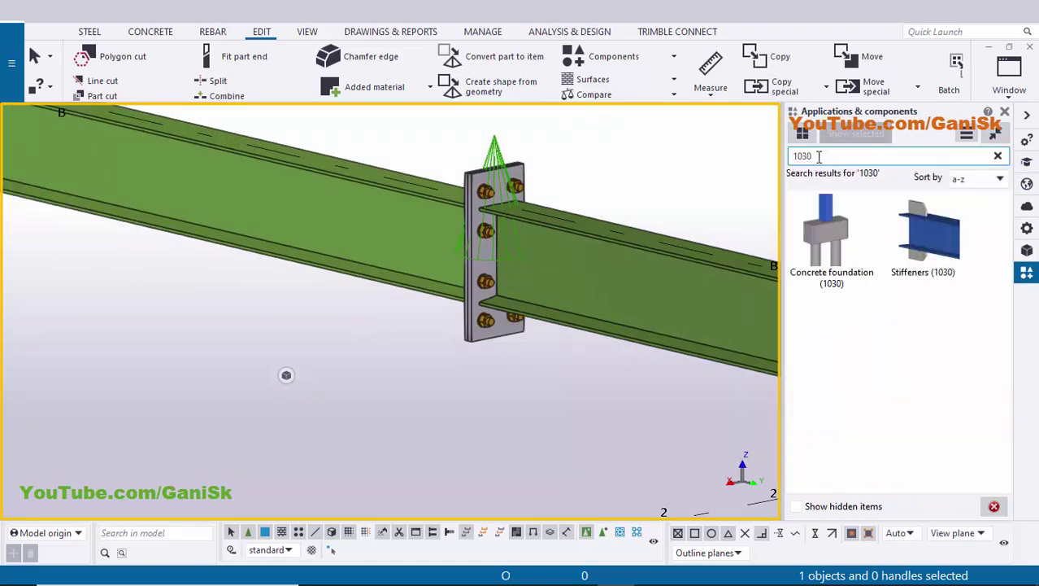
{"action": "left_click", "coordinate": [810, 156]}
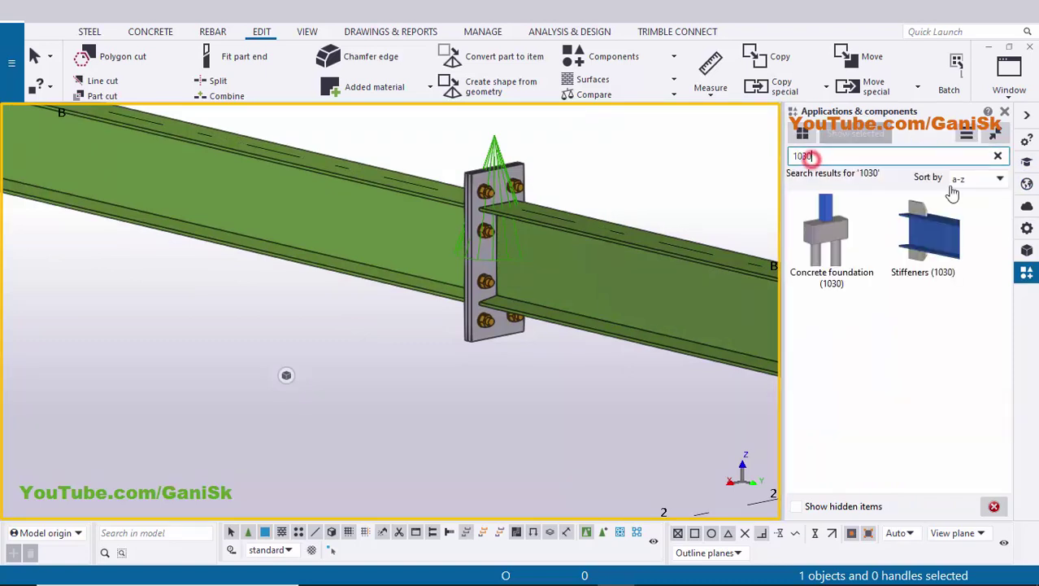
{"action": "left_click", "coordinate": [936, 250]}
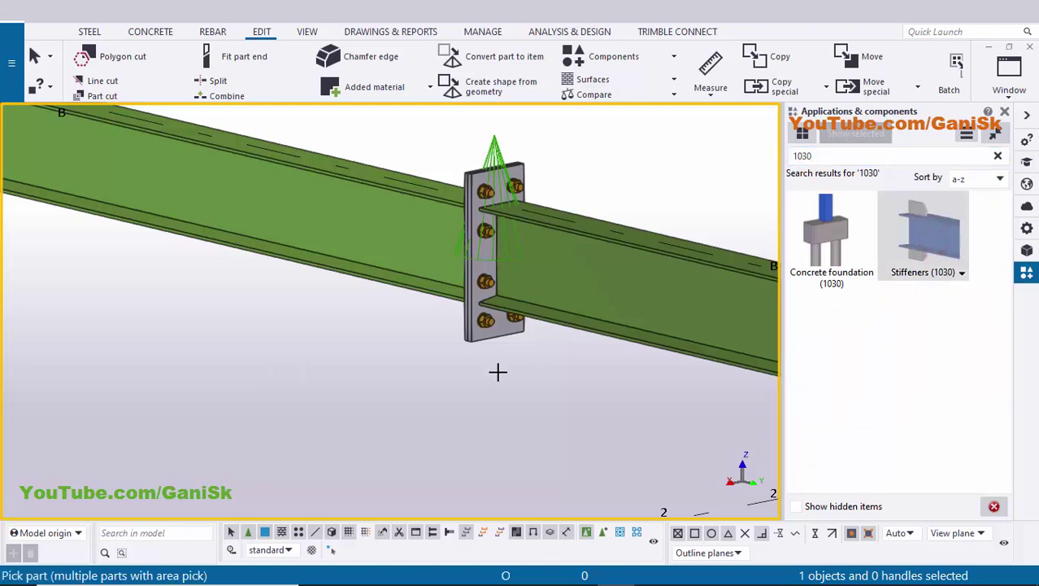
Apply Stiffeners (1030) to the right beam at the flange end point beside the end plate
{"action": "middle_click_drag", "start_coordinate": [499, 372], "coordinate": [485, 432]}
{"action": "left_click", "coordinate": [584, 347]}
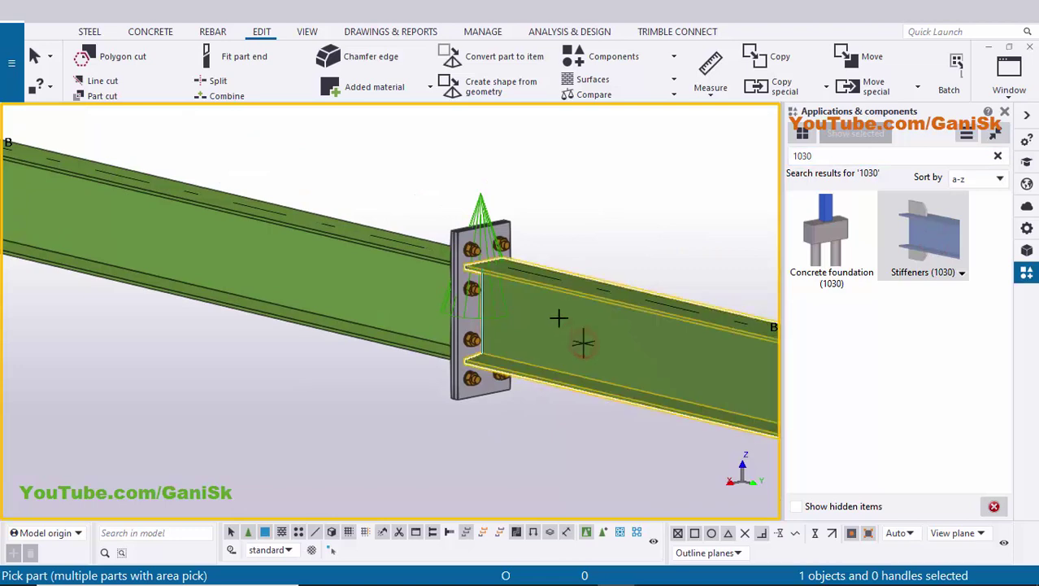
{"action": "scroll", "coordinate": [504, 327], "scroll_direction": "up", "scroll_amount": 3}
{"action": "scroll", "coordinate": [504, 327], "scroll_direction": "up", "scroll_amount": 5}
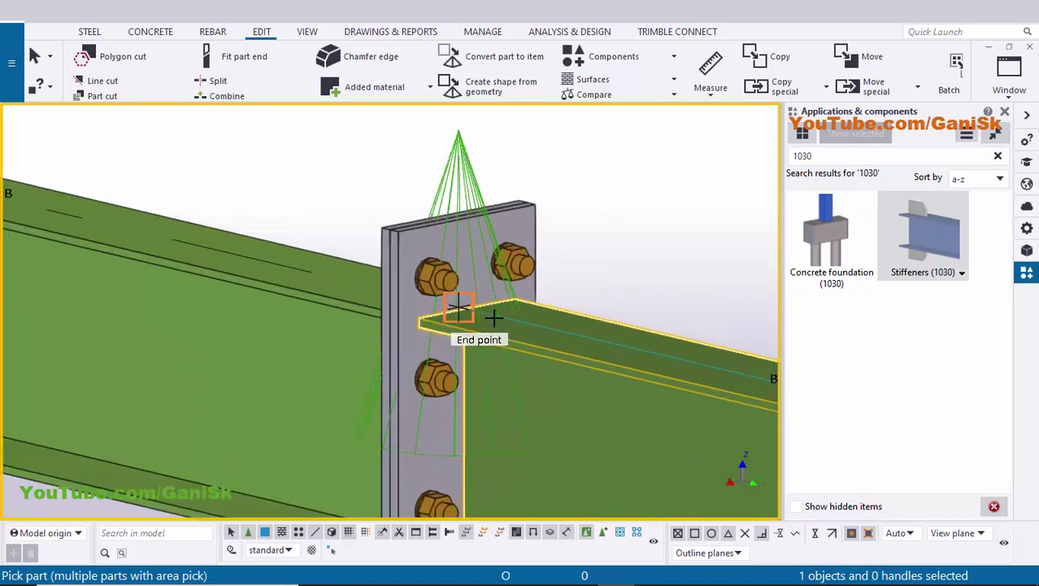
{"action": "left_click", "coordinate": [437, 297]}
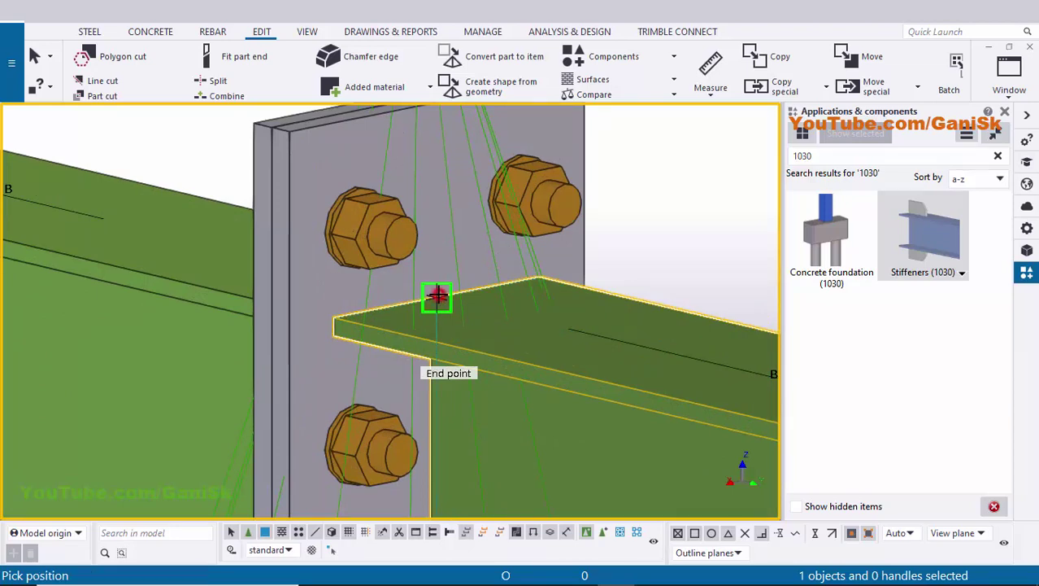
{"action": "left_click", "coordinate": [437, 296]}
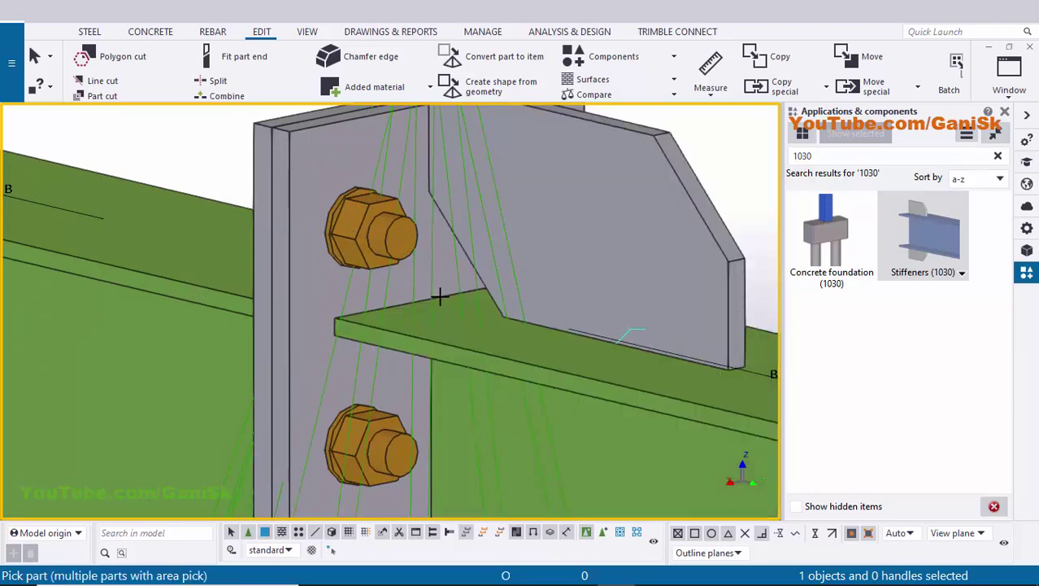
{"action": "scroll", "coordinate": [443, 299], "scroll_direction": "down", "scroll_amount": 5}
{"action": "right_click", "coordinate": [641, 221]}
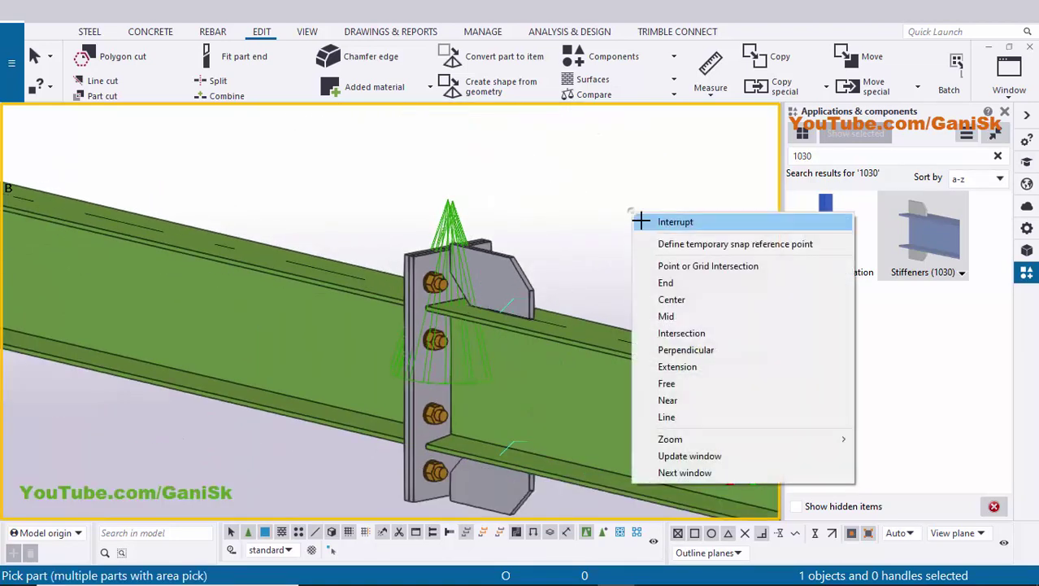
{"action": "left_click", "coordinate": [641, 221]}
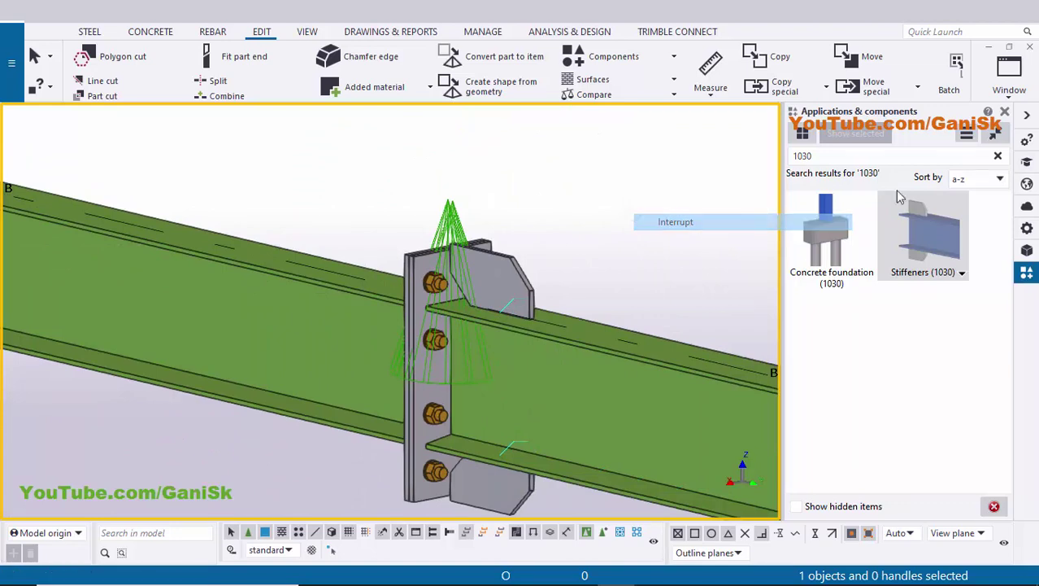
{"action": "left_click", "coordinate": [1005, 112]}
{"action": "right_click", "coordinate": [779, 198]}
Redraw and orbit to the splice, then open the stiffener's Column stiffeners (1030) part dimensions
{"action": "left_click", "coordinate": [809, 277]}
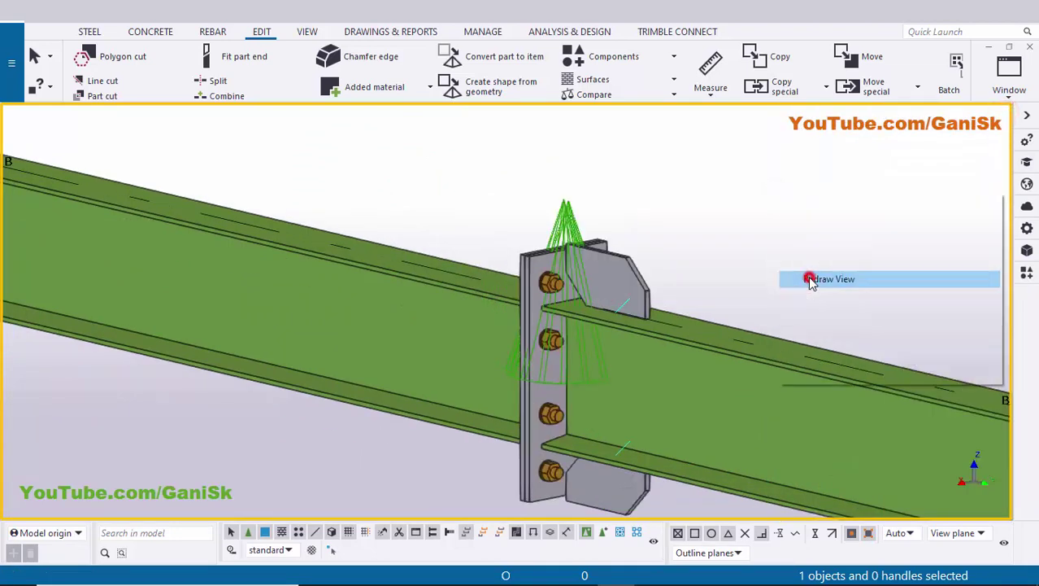
{"action": "middle_click_drag", "start_coordinate": [712, 255], "coordinate": [663, 262], "text": "ctrl"}
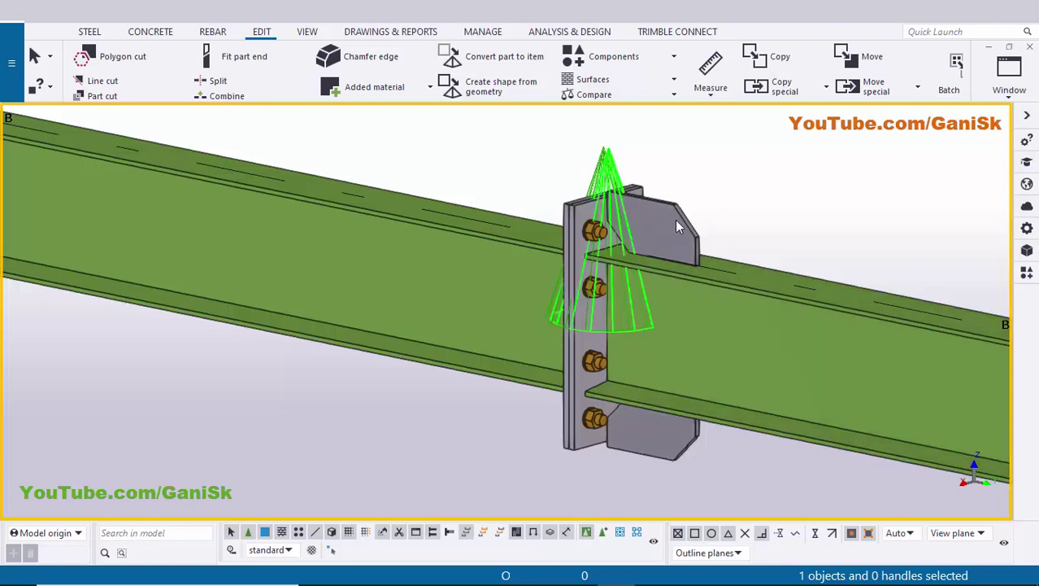
{"action": "middle_click_drag", "start_coordinate": [675, 219], "coordinate": [541, 218], "text": "ctrl"}
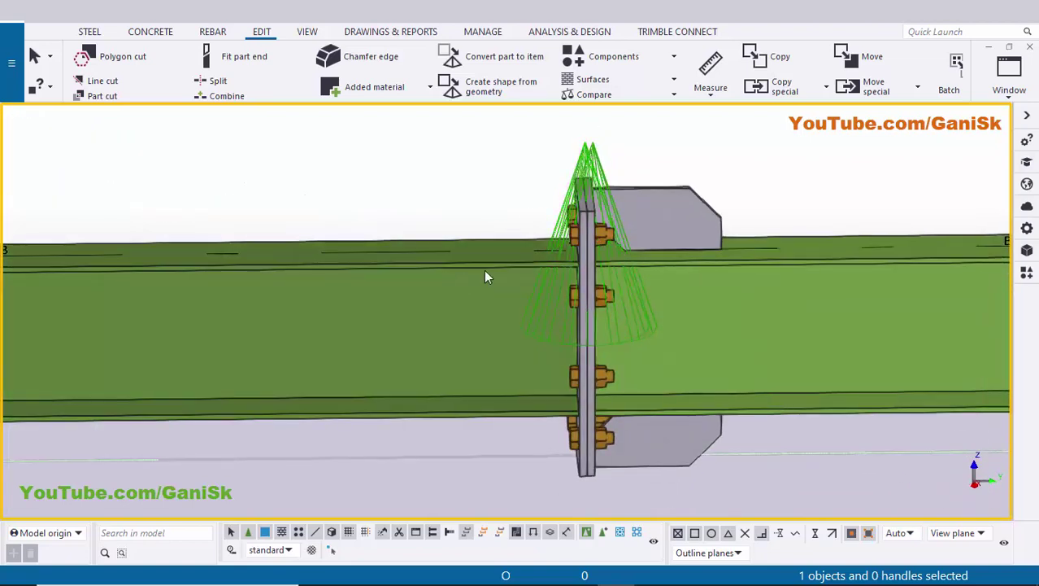
{"action": "middle_click_drag", "start_coordinate": [487, 277], "coordinate": [680, 237], "text": "ctrl"}
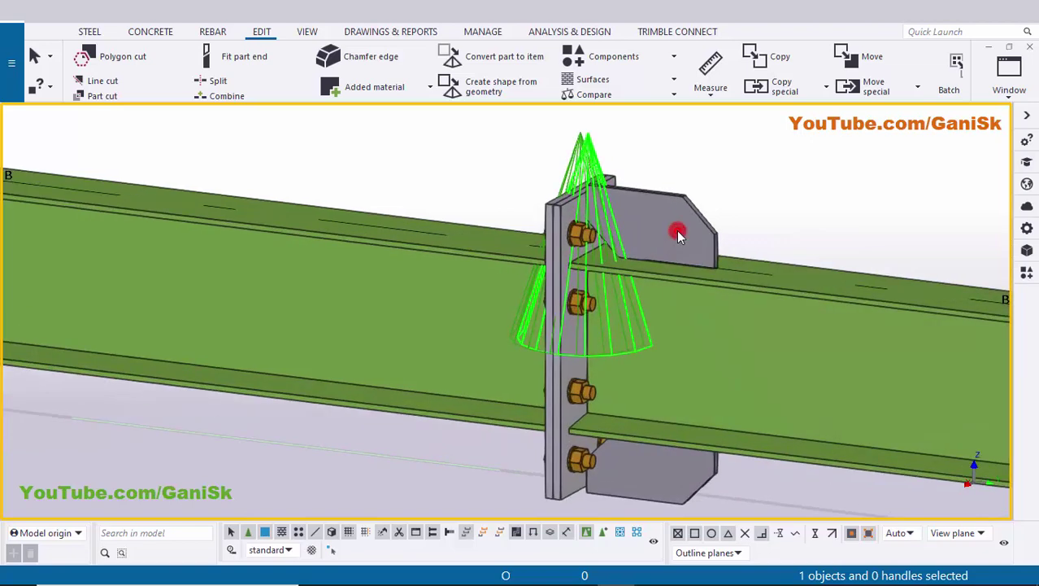
{"action": "double_click", "coordinate": [680, 235]}
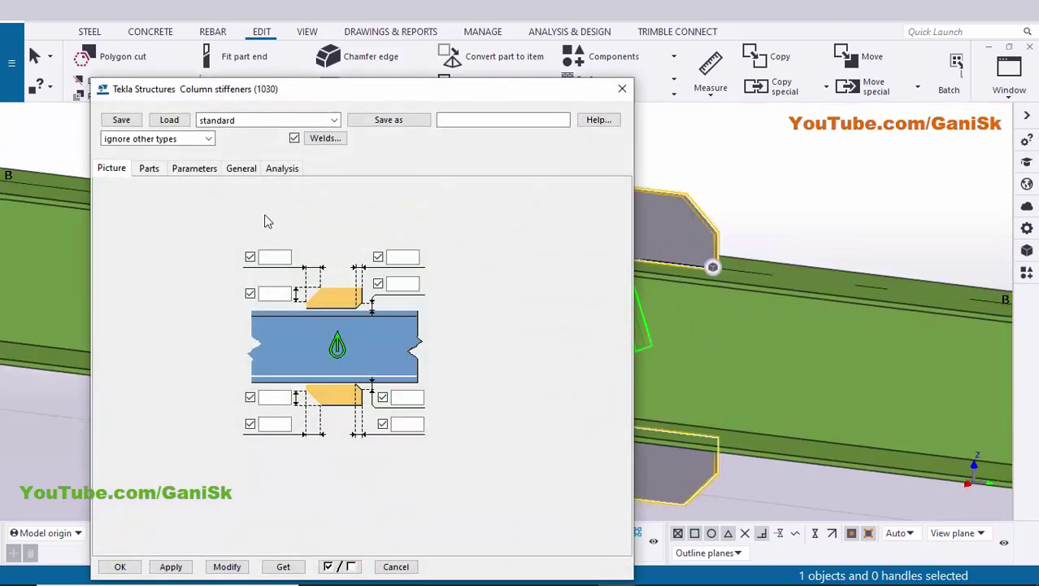
{"action": "left_click", "coordinate": [149, 168]}
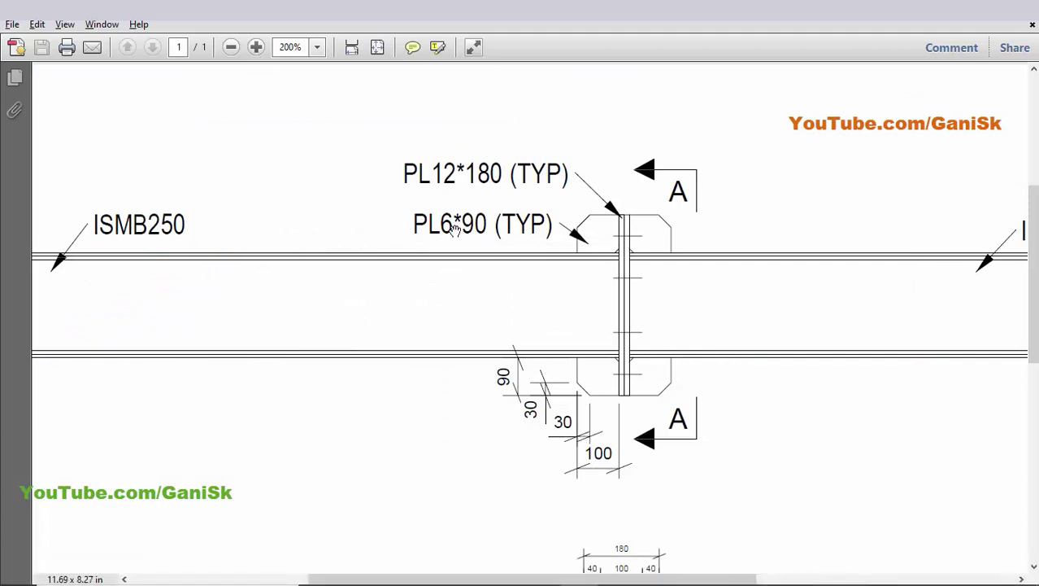
{"action": "key", "text": "alt+Tab"}
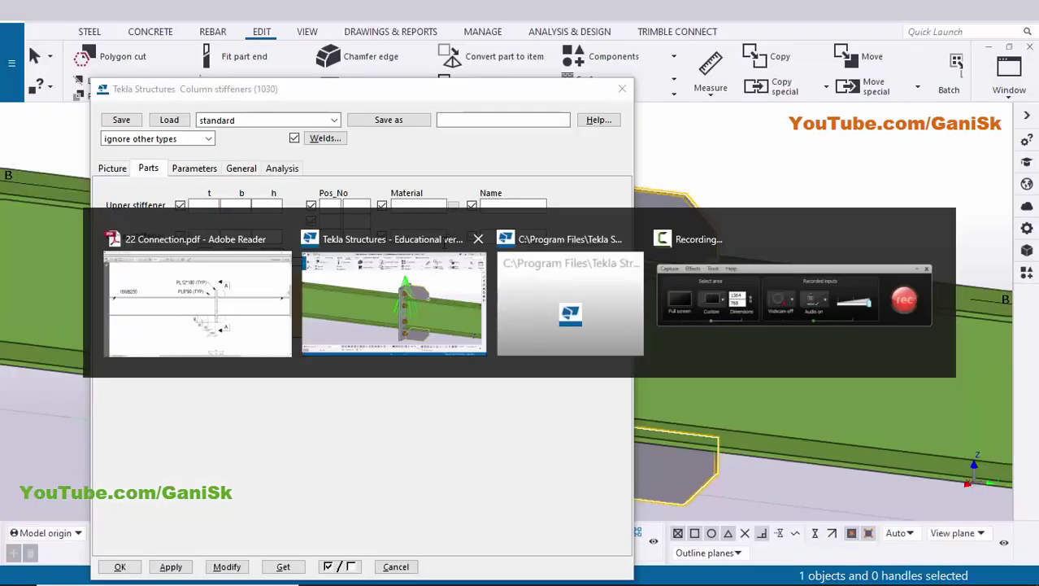
{"action": "left_click", "coordinate": [205, 207]}
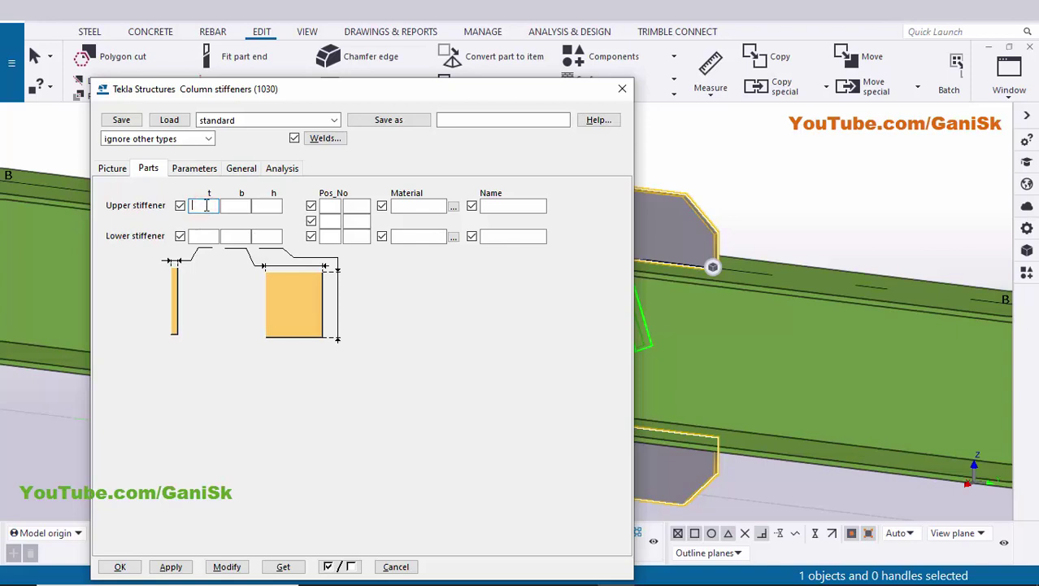
Set the stiffener thickness to 6 mm and apply it to the model
{"action": "type", "text": "6"}
{"action": "left_click", "coordinate": [284, 566]}
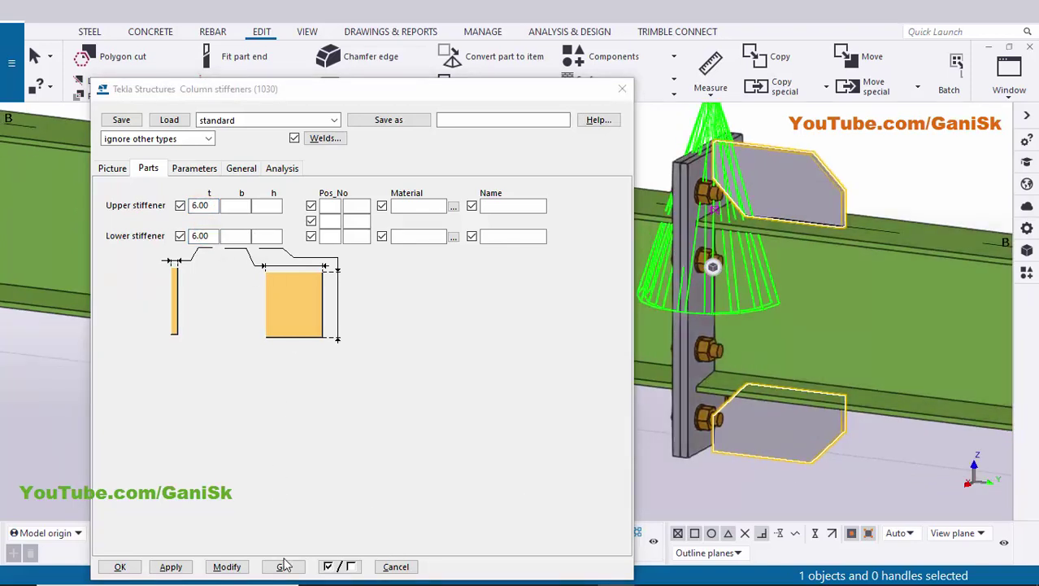
{"action": "left_click", "coordinate": [228, 567]}
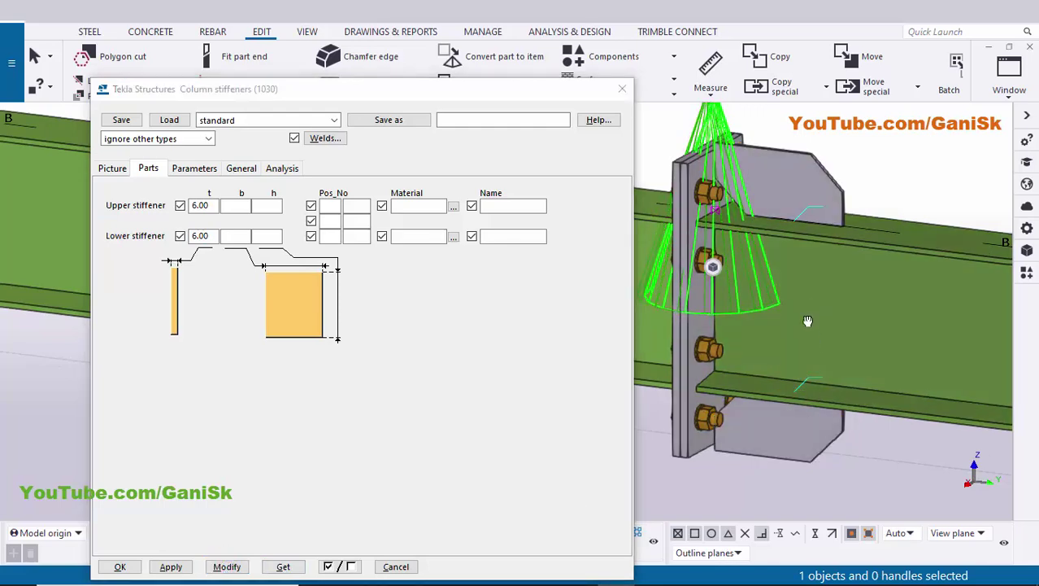
{"action": "scroll", "coordinate": [840, 234], "scroll_direction": "up", "scroll_amount": 2}
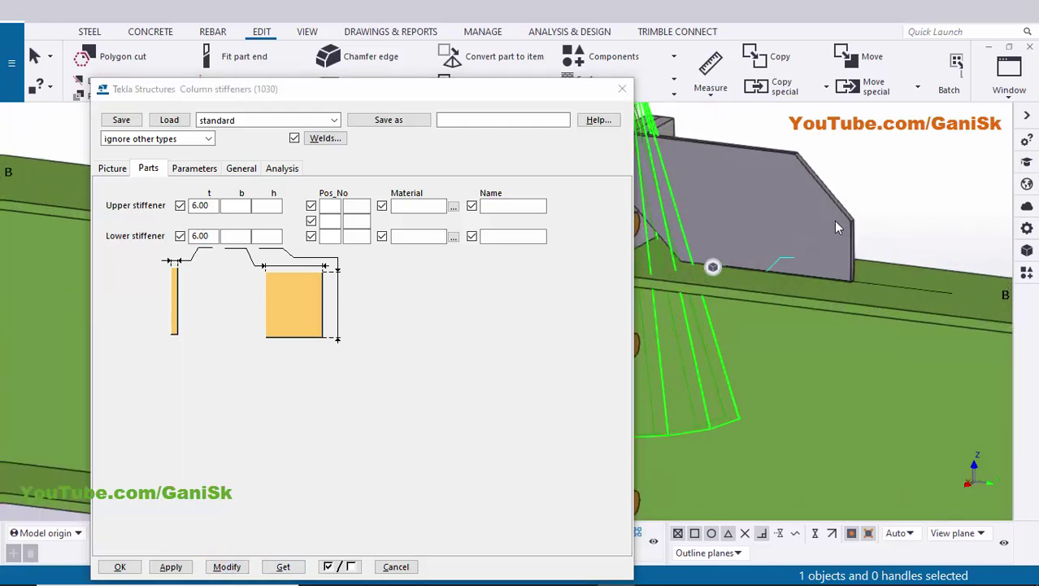
{"action": "key", "text": "alt+Tab"}
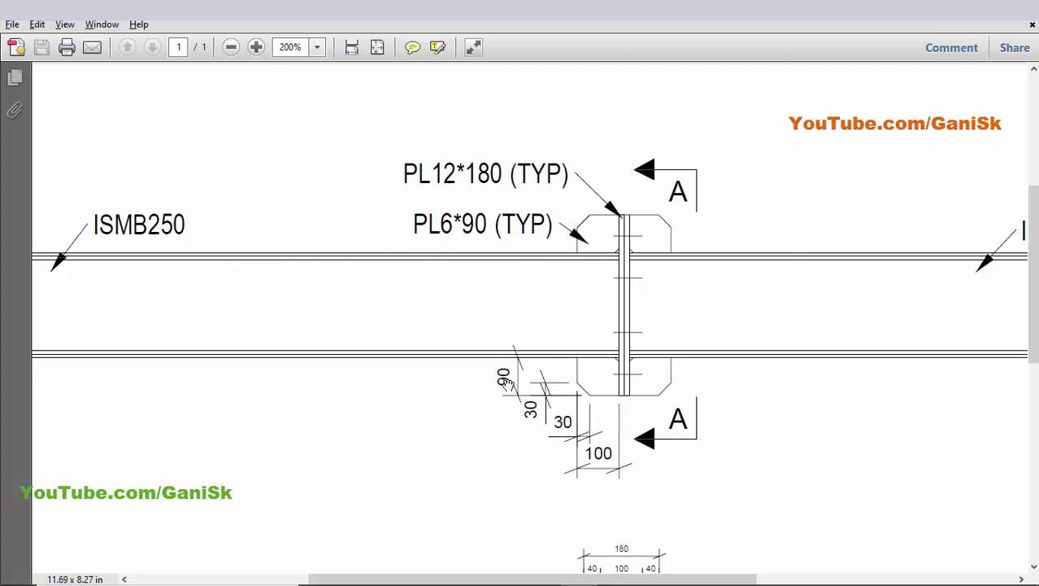
{"action": "key", "text": "alt+Tab"}
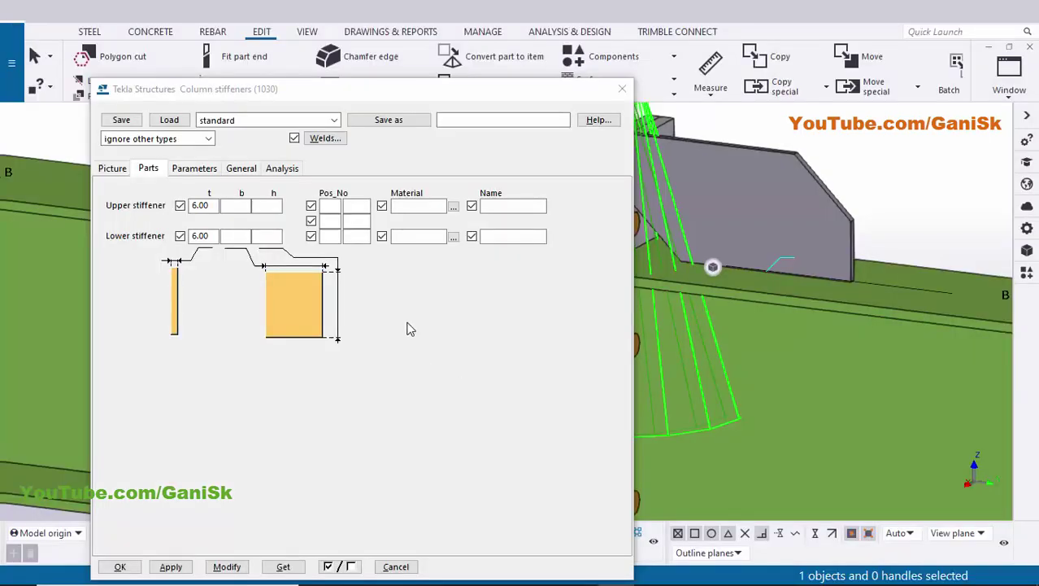
Set the upper stiffener width to 90 mm and apply it to the model
{"action": "left_click", "coordinate": [235, 205]}
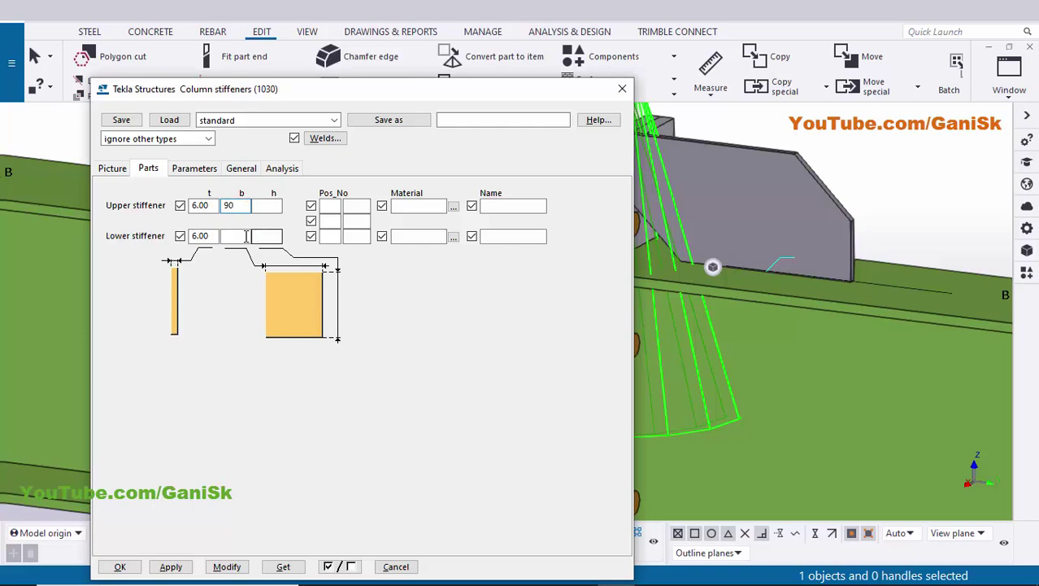
{"action": "type", "text": "90"}
{"action": "left_click", "coordinate": [227, 566]}
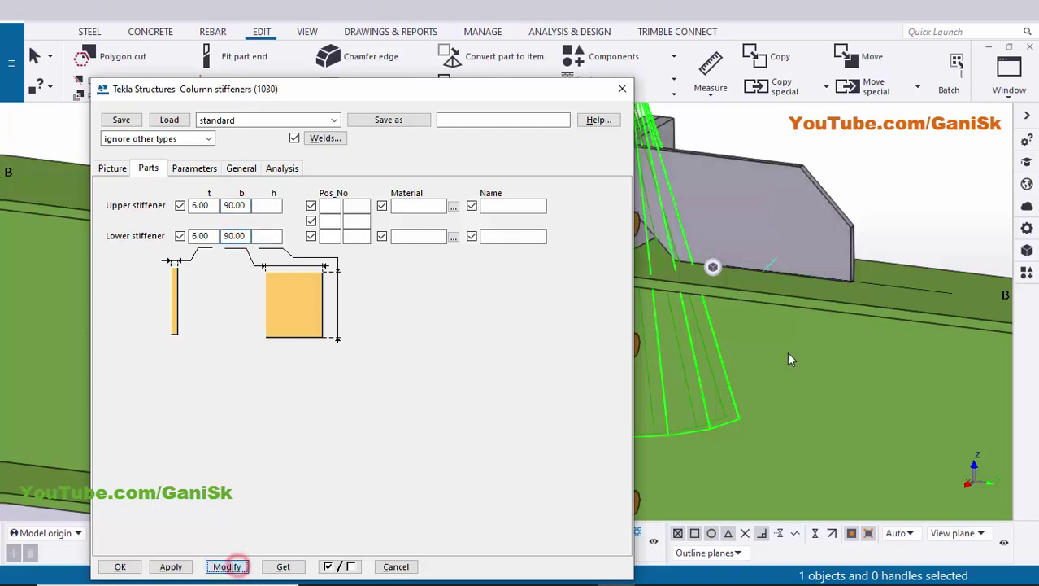
{"action": "middle_click_drag", "start_coordinate": [842, 297], "coordinate": [787, 212], "text": "ctrl"}
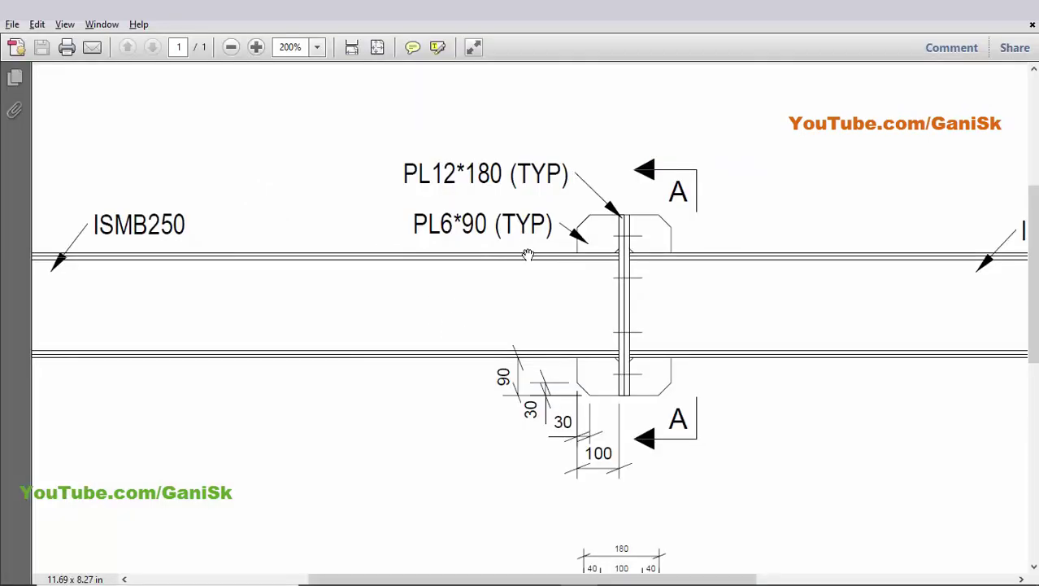
{"action": "key", "text": "alt+Tab"}
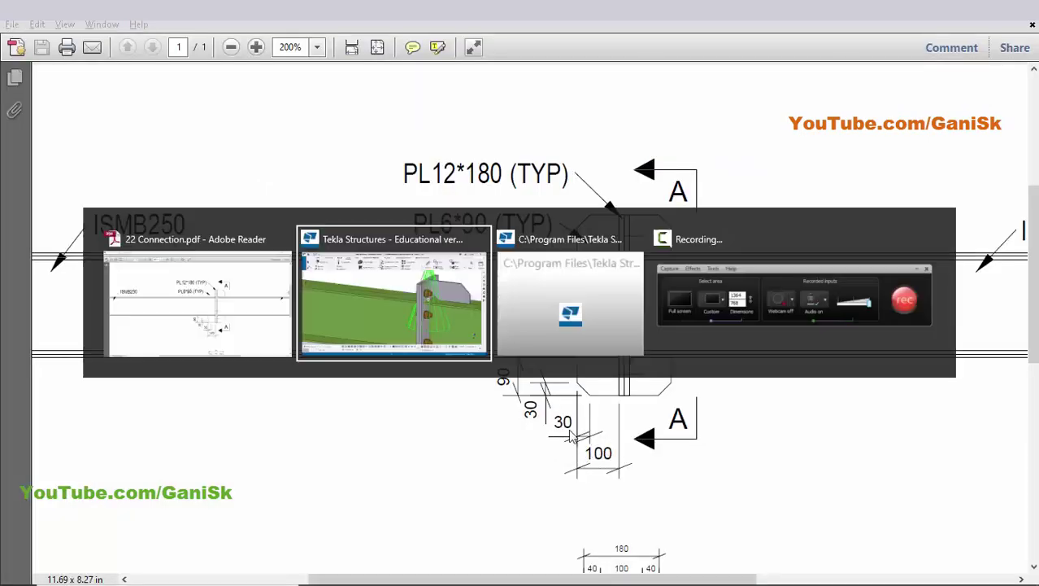
Set the stiffener height to 100 mm and apply it to the model
{"action": "left_click", "coordinate": [271, 206]}
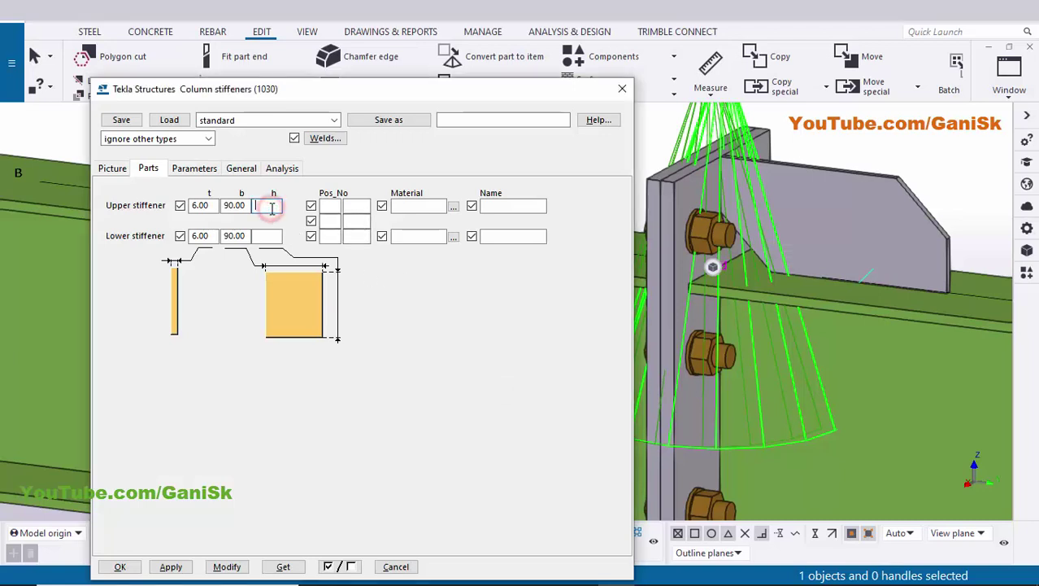
{"action": "left_click", "coordinate": [273, 235]}
{"action": "type", "text": "100"}
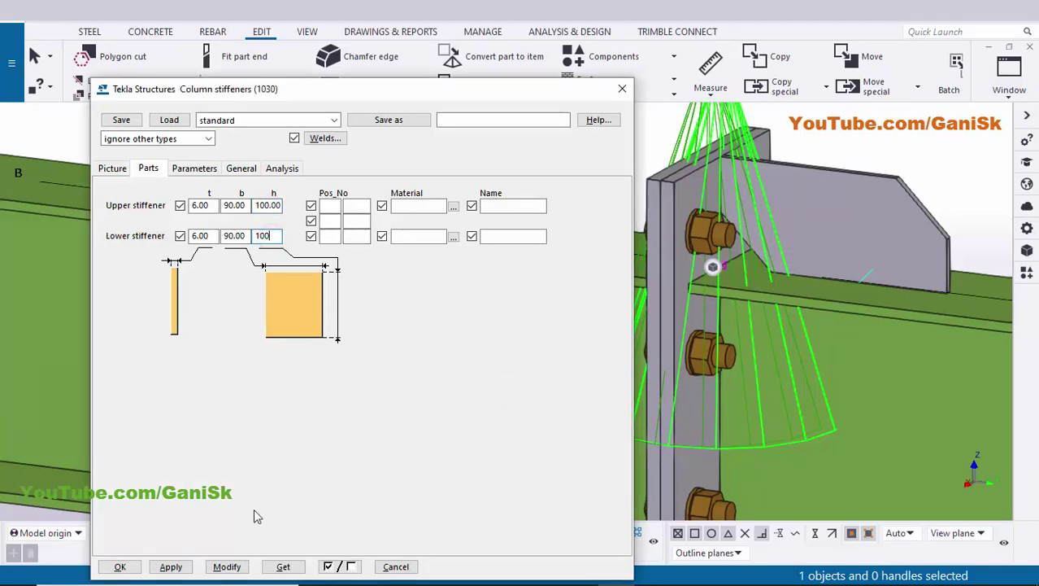
{"action": "left_click", "coordinate": [227, 567]}
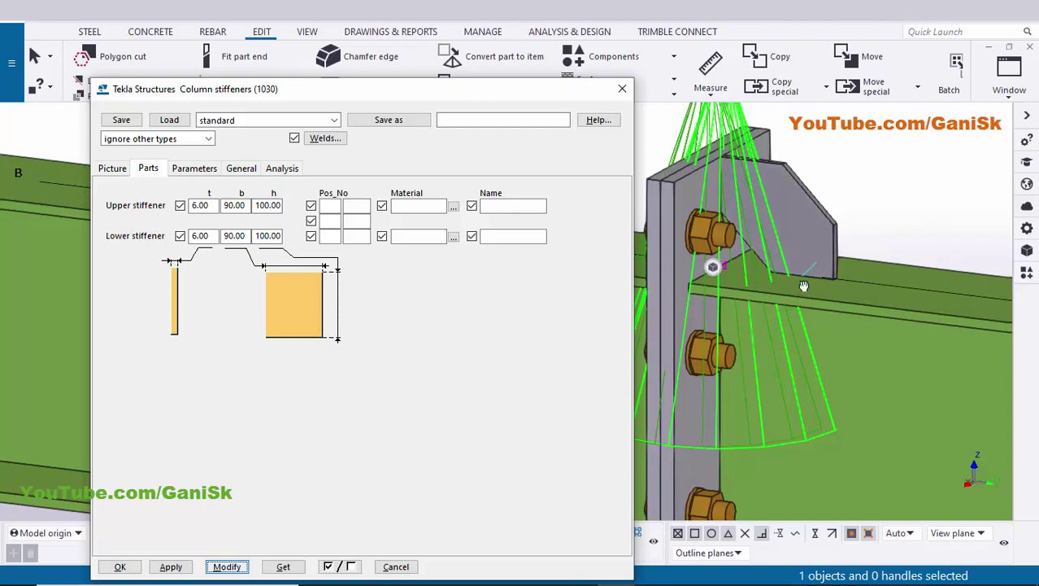
{"action": "middle_click_drag", "start_coordinate": [814, 263], "coordinate": [779, 229], "text": "ctrl"}
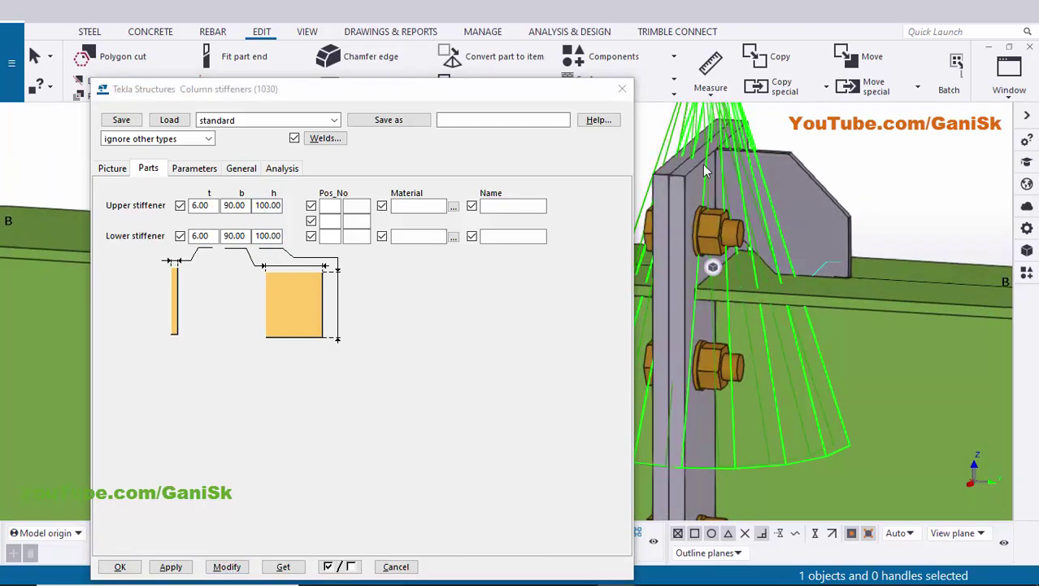
{"action": "left_click", "coordinate": [112, 167]}
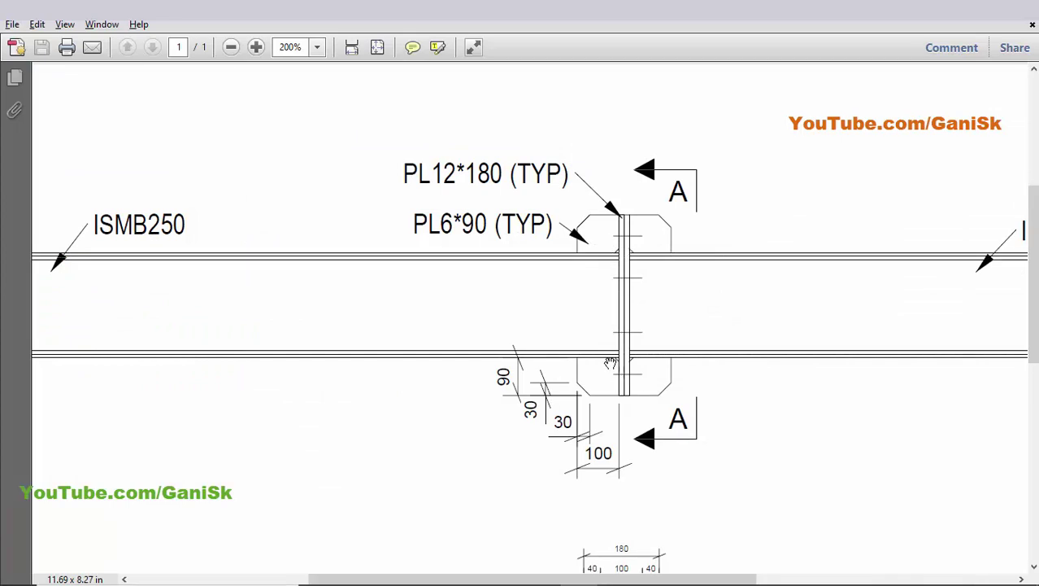
Enter a 10 mm chamfer dimension on the stiffener diagram and apply it
{"action": "scroll", "coordinate": [608, 260], "scroll_direction": "up", "scroll_amount": 2, "text": "ctrl"}
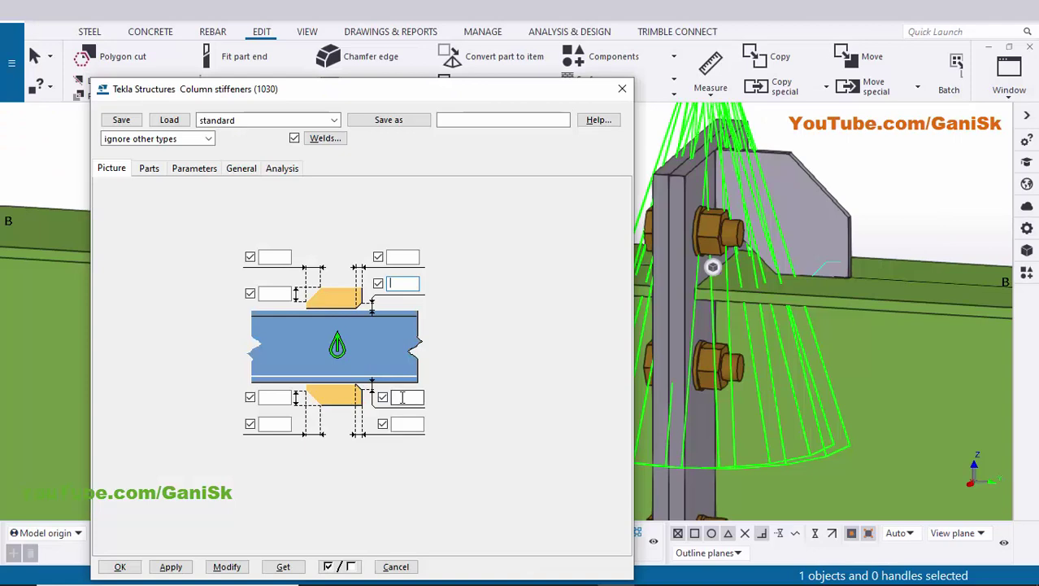
{"action": "left_click", "coordinate": [402, 397]}
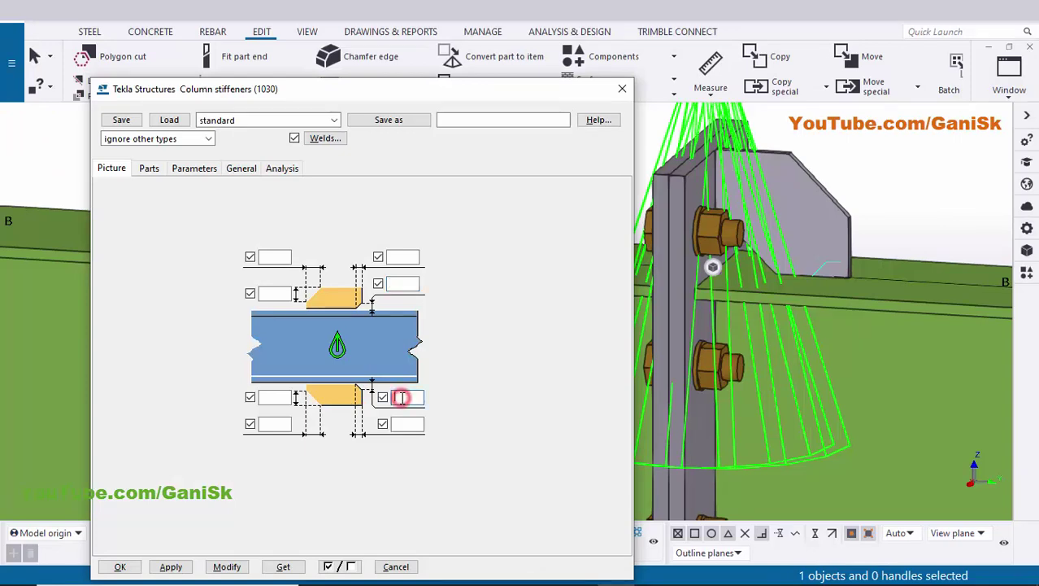
{"action": "left_click", "coordinate": [400, 285]}
{"action": "type", "text": "10"}
{"action": "scroll", "coordinate": [751, 278], "scroll_direction": "up", "scroll_amount": 3}
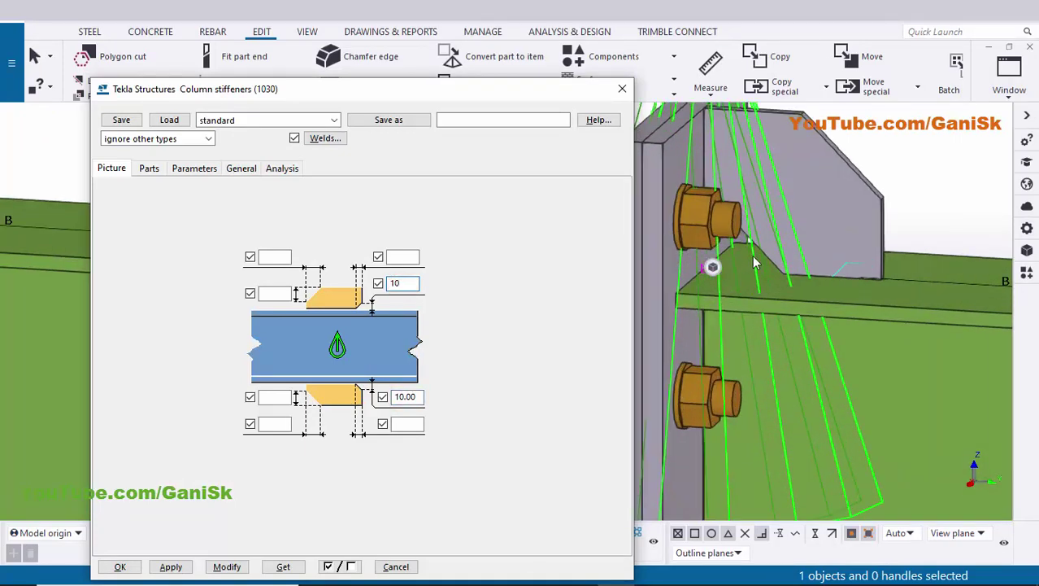
{"action": "scroll", "coordinate": [755, 261], "scroll_direction": "up", "scroll_amount": 1}
{"action": "left_click", "coordinate": [231, 565]}
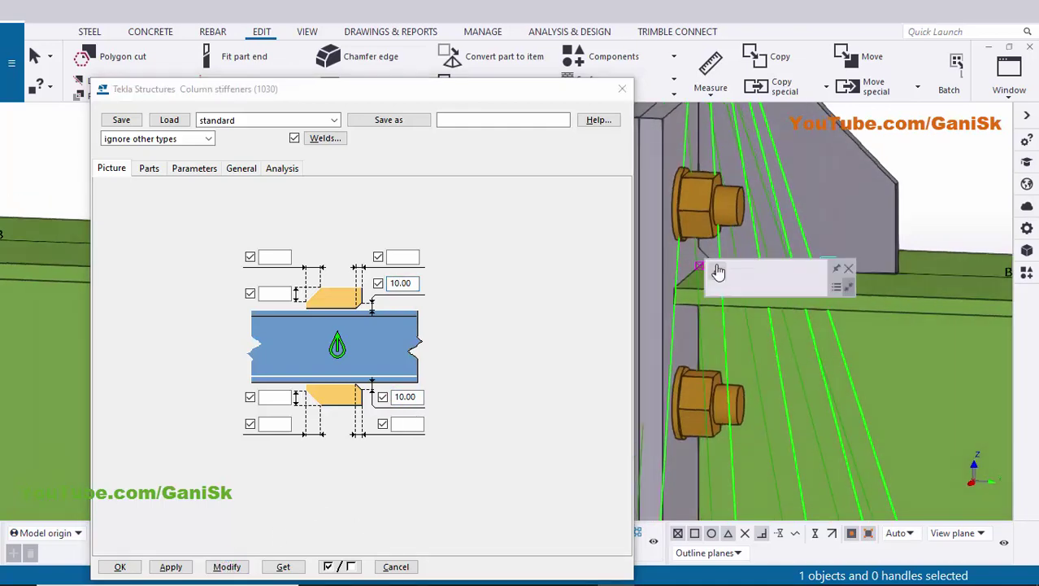
Zoom and pan the PDF drawing to the stiffener's 90, 30 and 100 dimensions
{"action": "scroll", "coordinate": [712, 260], "scroll_direction": "up", "scroll_amount": 2}
{"action": "scroll", "coordinate": [690, 212], "scroll_direction": "down", "scroll_amount": 2}
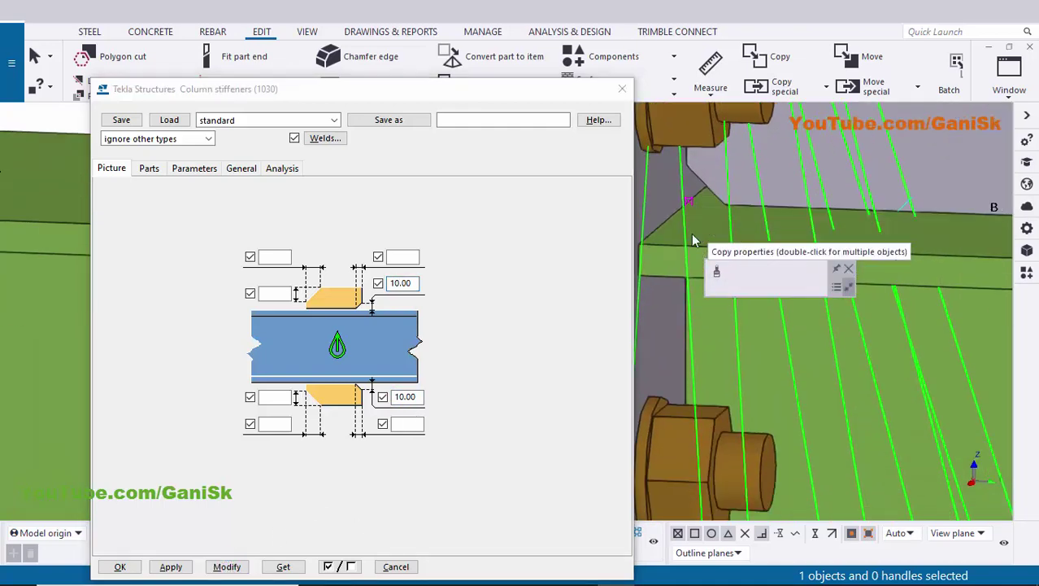
{"action": "scroll", "coordinate": [699, 200], "scroll_direction": "down", "scroll_amount": 2}
{"action": "scroll", "coordinate": [699, 207], "scroll_direction": "down", "scroll_amount": 4}
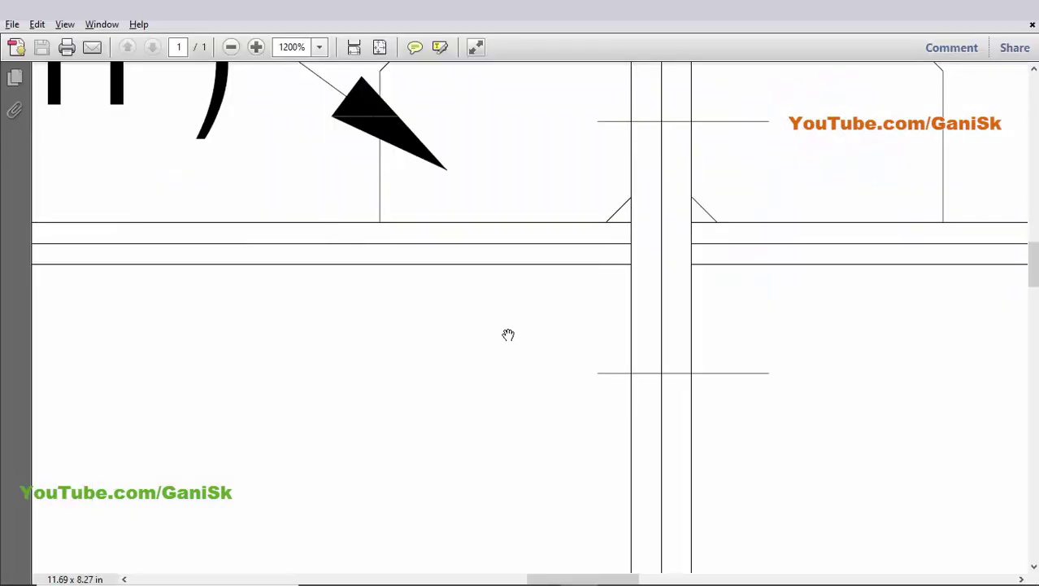
{"action": "scroll", "coordinate": [508, 334], "scroll_direction": "down", "scroll_amount": 3, "text": "ctrl"}
{"action": "left_click_drag", "start_coordinate": [454, 422], "coordinate": [505, 181]}
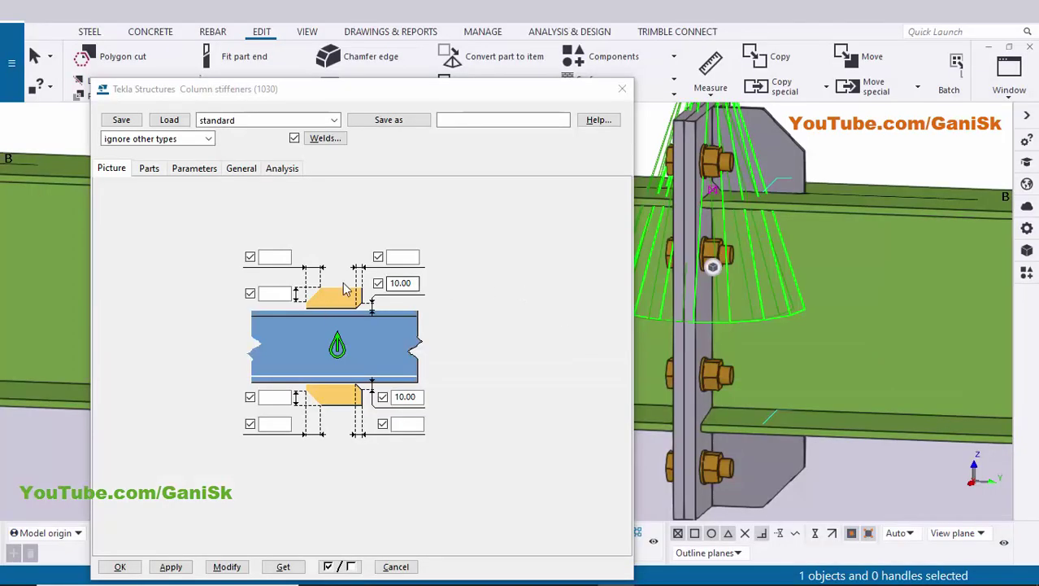
Set the upper and lower stiffener chamfers to 30 x 30 mm, apply, and close the properties
{"action": "left_click", "coordinate": [272, 257]}
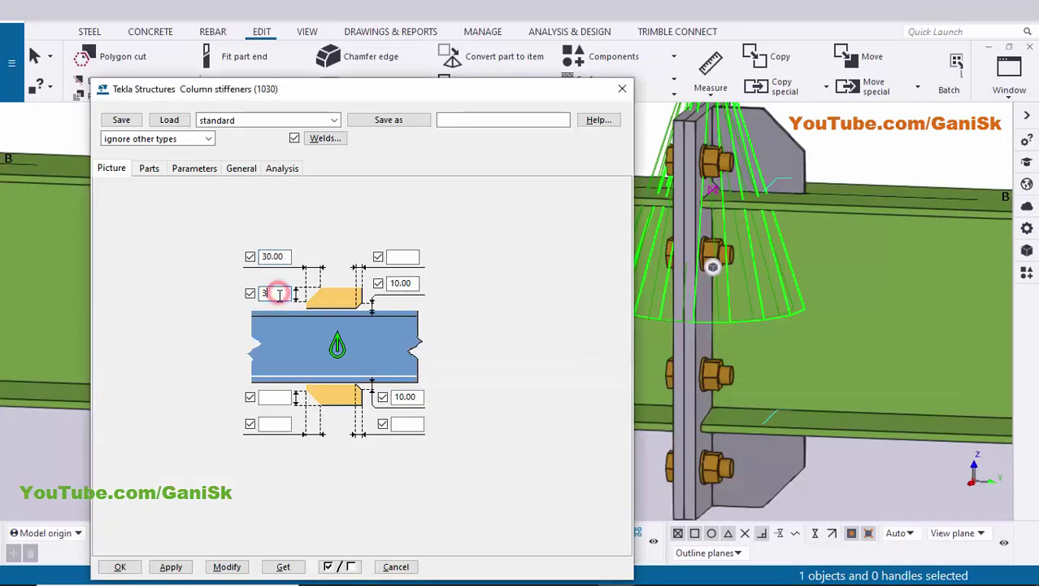
{"action": "type", "text": "30"}
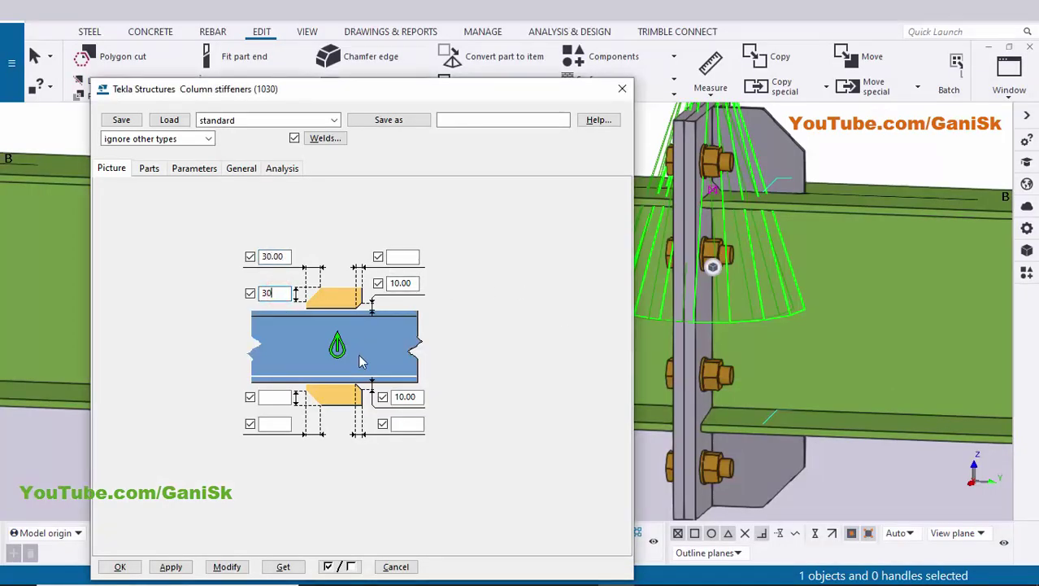
{"action": "left_click", "coordinate": [276, 398]}
{"action": "left_click", "coordinate": [285, 424]}
{"action": "type", "text": "3"}
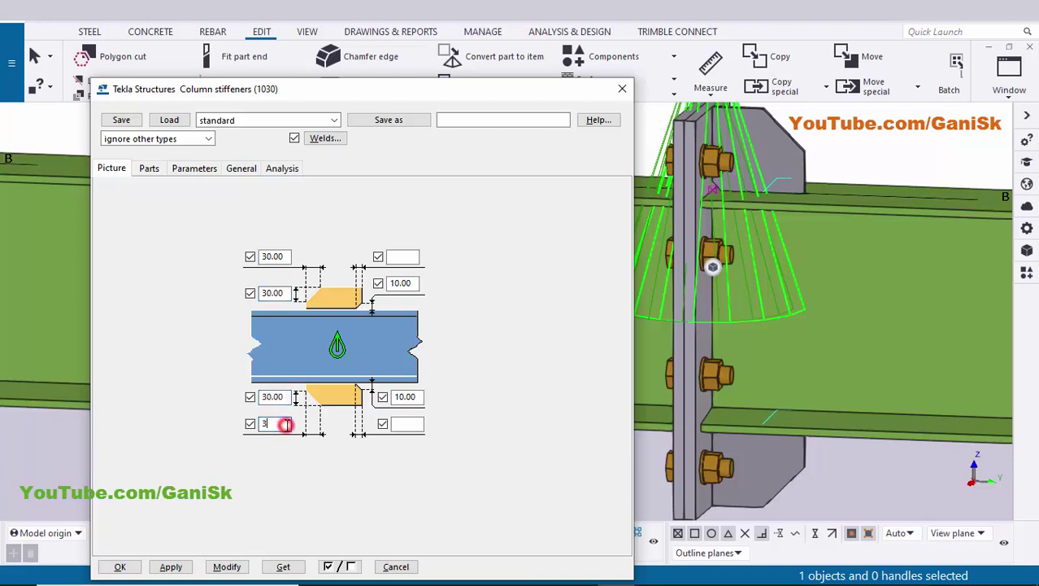
{"action": "type", "text": "0"}
{"action": "left_click", "coordinate": [227, 566]}
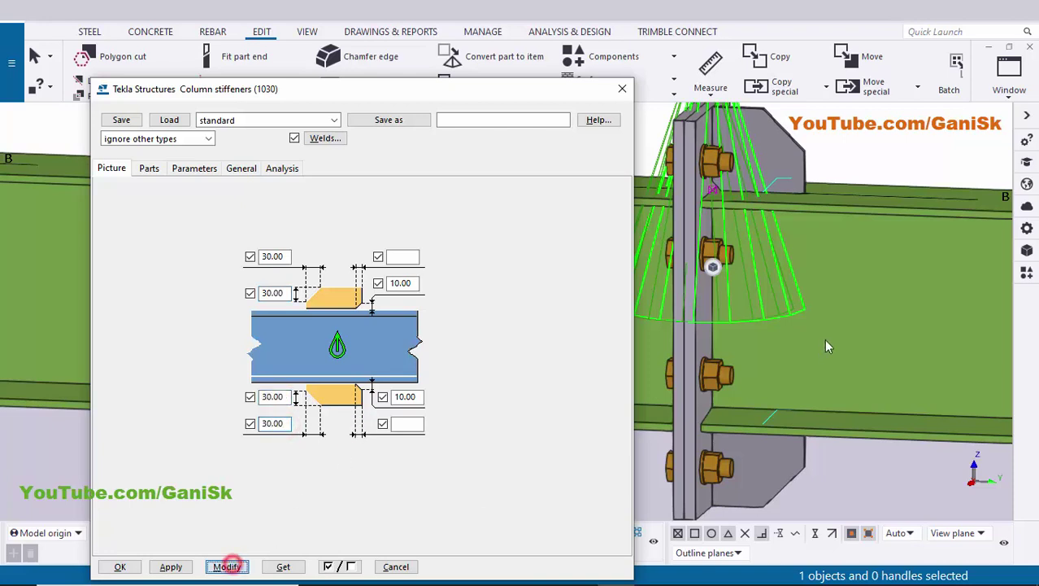
{"action": "middle_click_drag", "start_coordinate": [805, 345], "coordinate": [765, 418]}
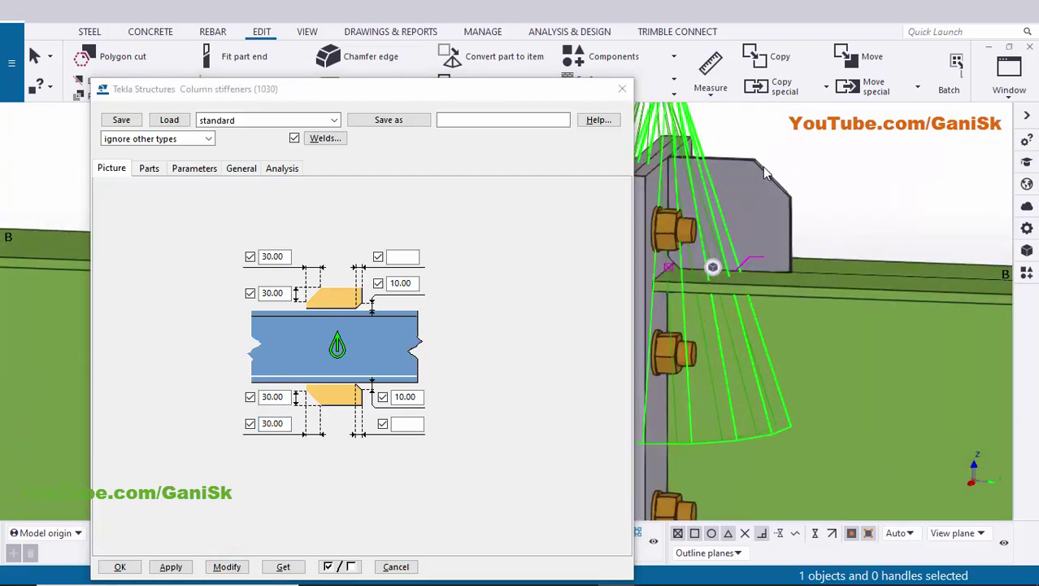
{"action": "middle_click_drag", "start_coordinate": [773, 252], "coordinate": [770, 240], "text": "ctrl"}
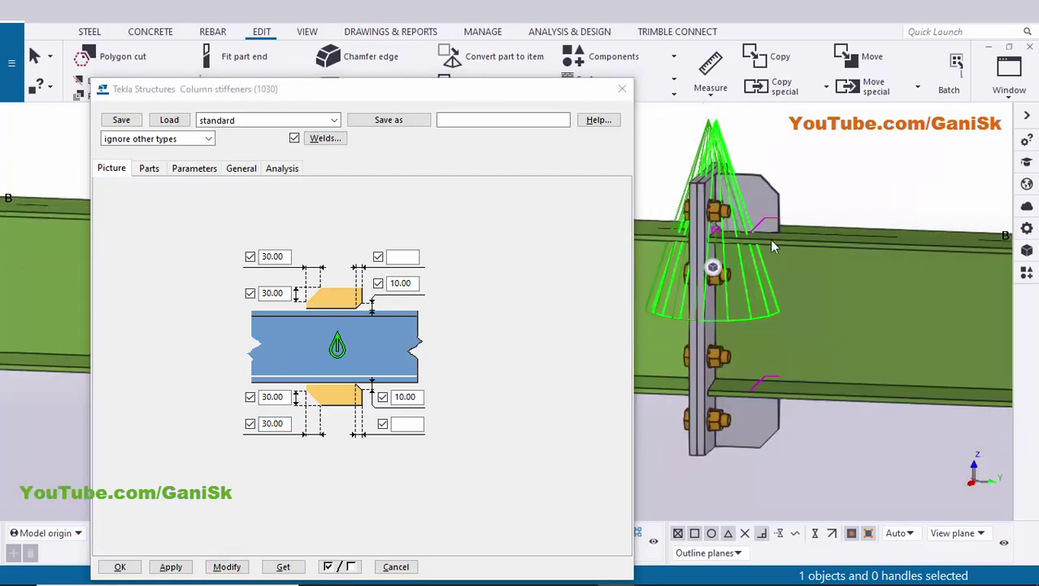
{"action": "left_click", "coordinate": [227, 566]}
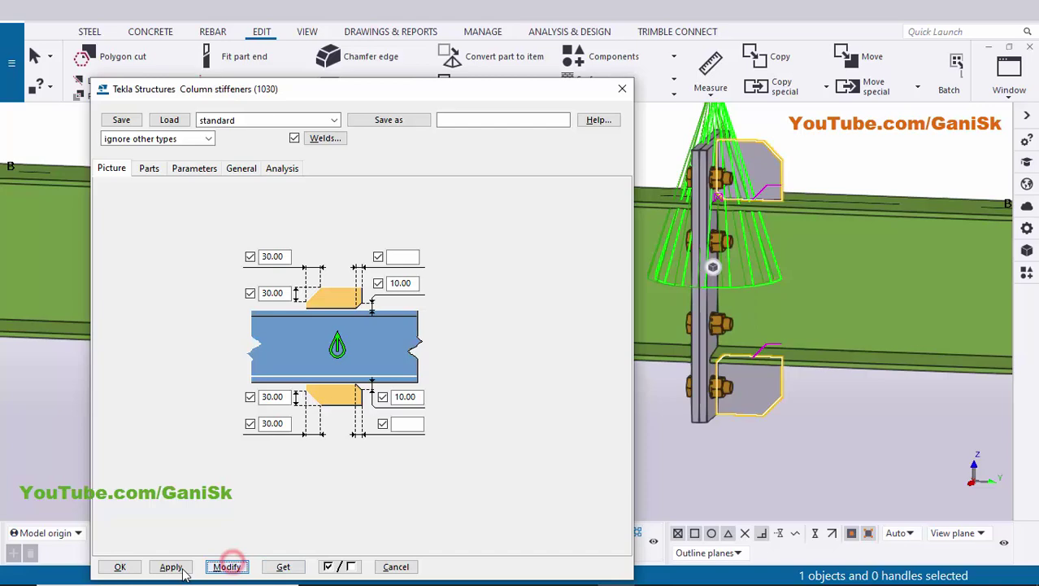
{"action": "left_click", "coordinate": [119, 566]}
Redraw the view and rotate the model to the other side of the splice
{"action": "right_click", "coordinate": [875, 165]}
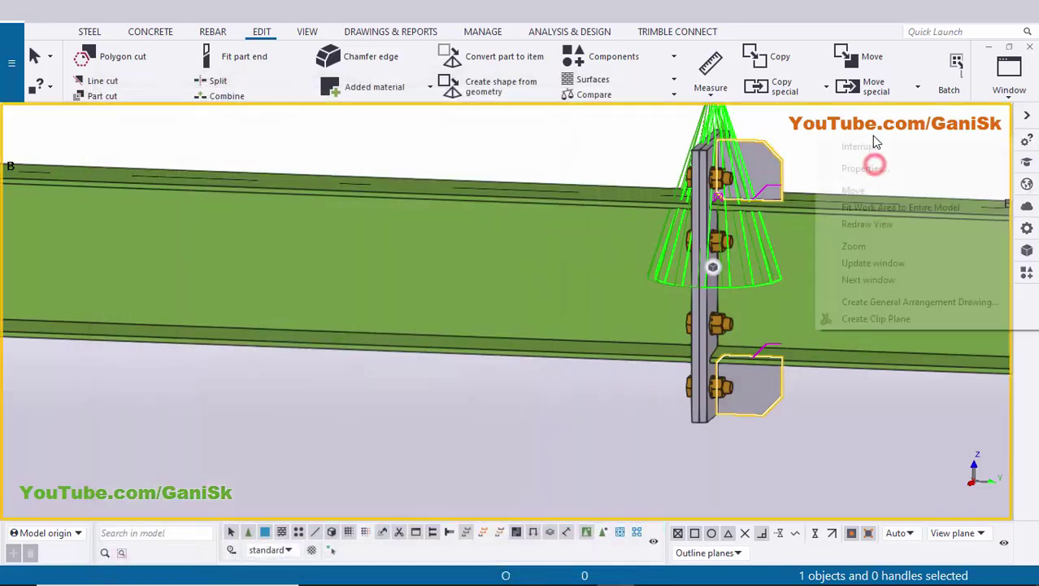
{"action": "left_click", "coordinate": [892, 225]}
{"action": "middle_click_drag", "start_coordinate": [772, 244], "coordinate": [622, 233], "text": "ctrl"}
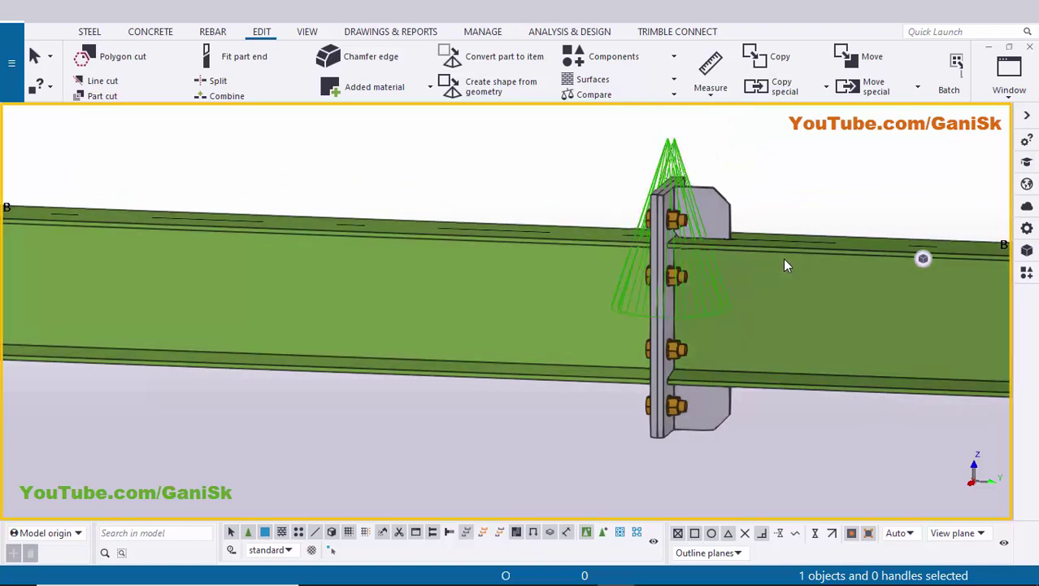
Add Stiffeners (1030) to the left beam's end at the splice
{"action": "left_click", "coordinate": [1027, 271]}
{"action": "left_click", "coordinate": [933, 233]}
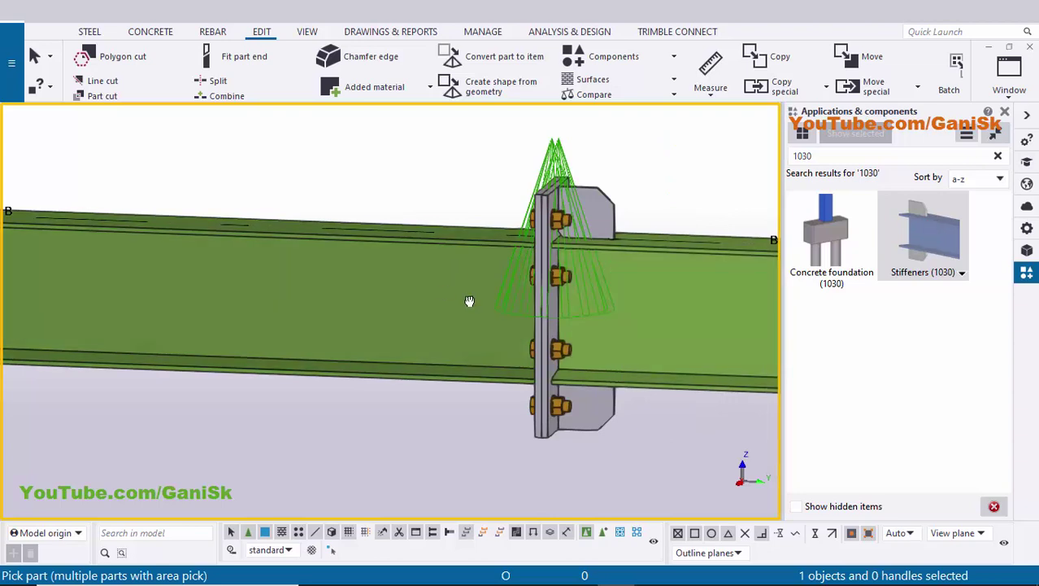
{"action": "middle_click_drag", "start_coordinate": [469, 300], "coordinate": [483, 294], "text": "ctrl"}
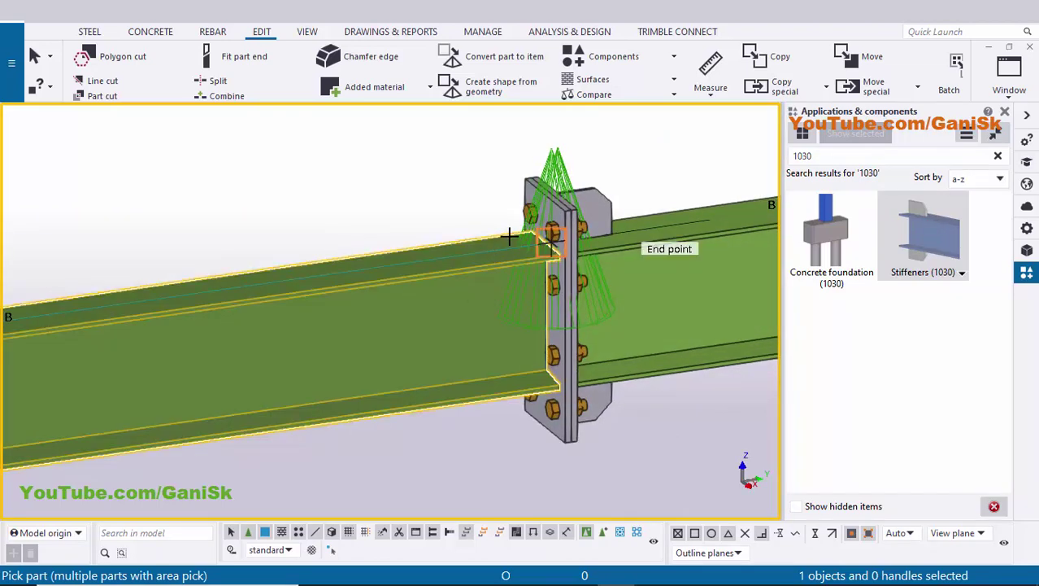
{"action": "scroll", "coordinate": [510, 236], "scroll_direction": "up", "scroll_amount": 5}
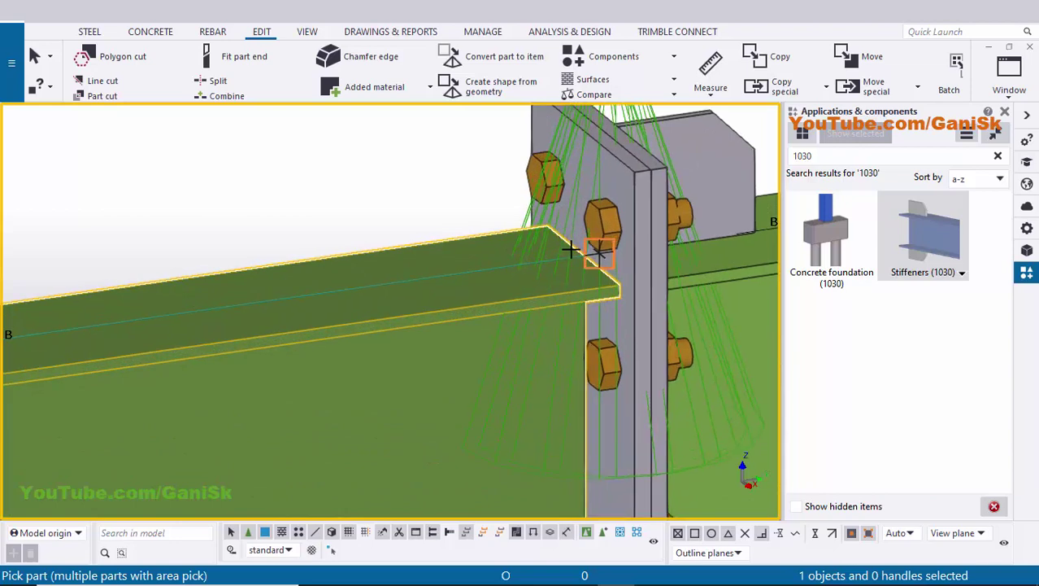
{"action": "left_click", "coordinate": [571, 250]}
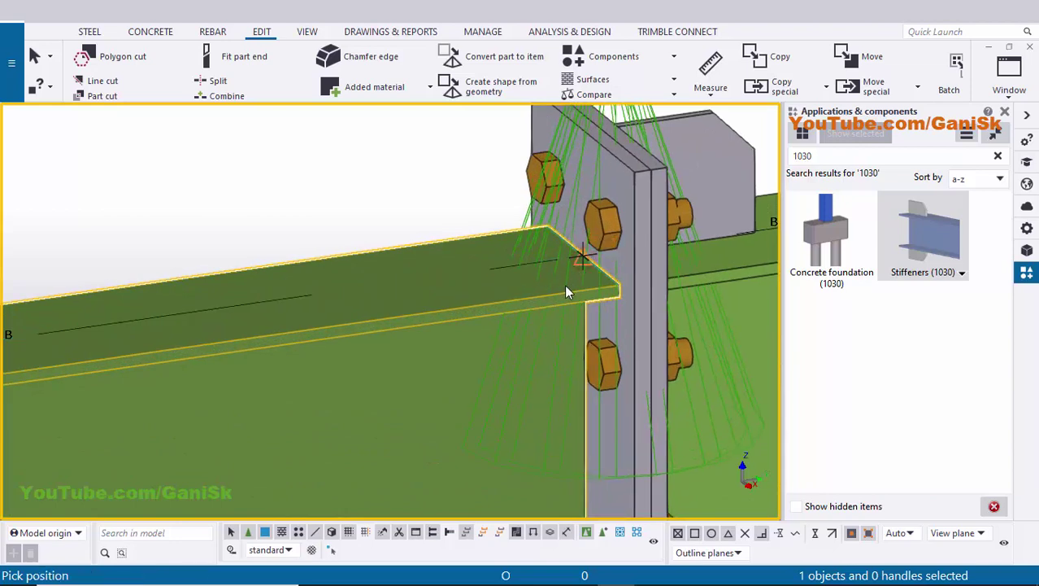
{"action": "left_click", "coordinate": [567, 292]}
{"action": "scroll", "coordinate": [561, 288], "scroll_direction": "down", "scroll_amount": 5}
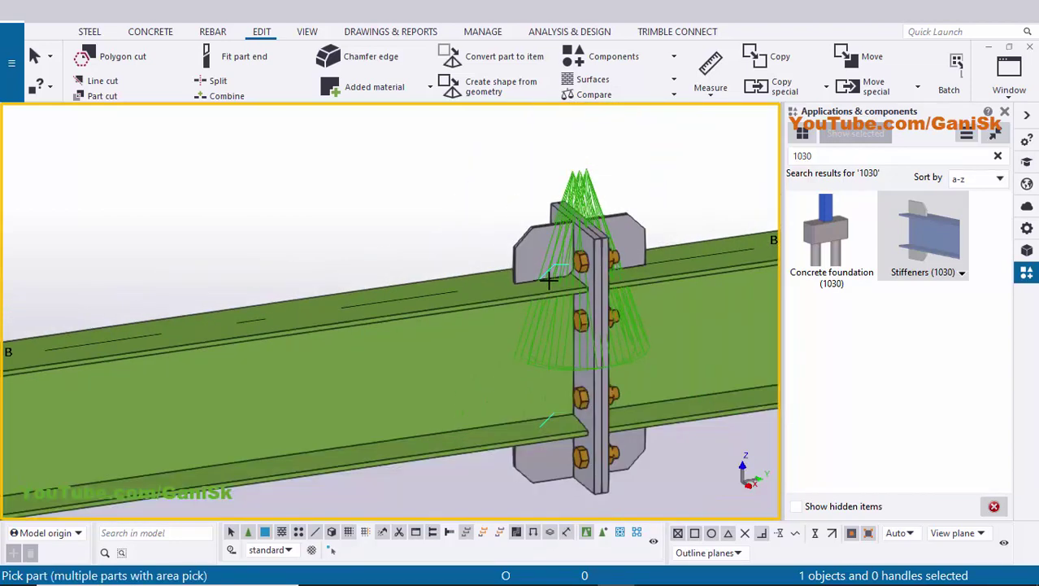
Stop the stiffener placement command and close the components catalogue
{"action": "right_click", "coordinate": [393, 170]}
{"action": "left_click", "coordinate": [475, 183]}
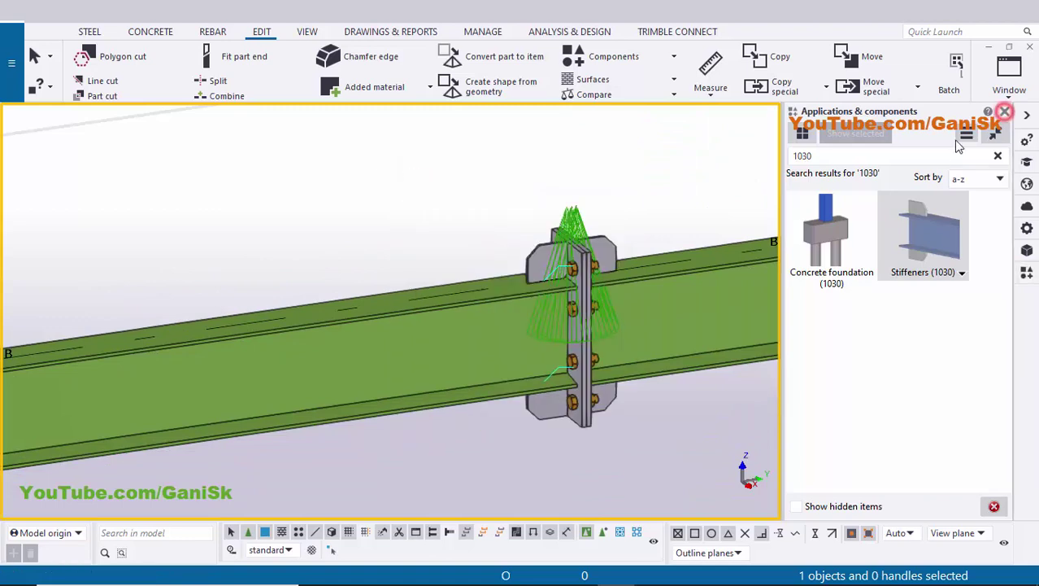
{"action": "left_click", "coordinate": [1005, 112]}
{"action": "right_click", "coordinate": [505, 171]}
{"action": "left_click", "coordinate": [549, 258]}
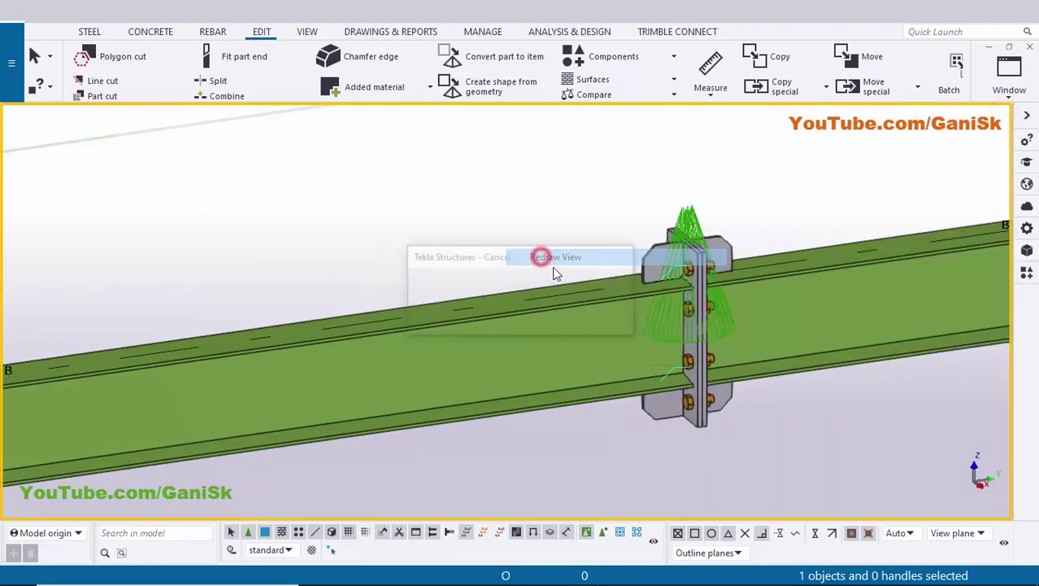
{"action": "middle_click_drag", "start_coordinate": [552, 266], "coordinate": [732, 313], "text": "ctrl"}
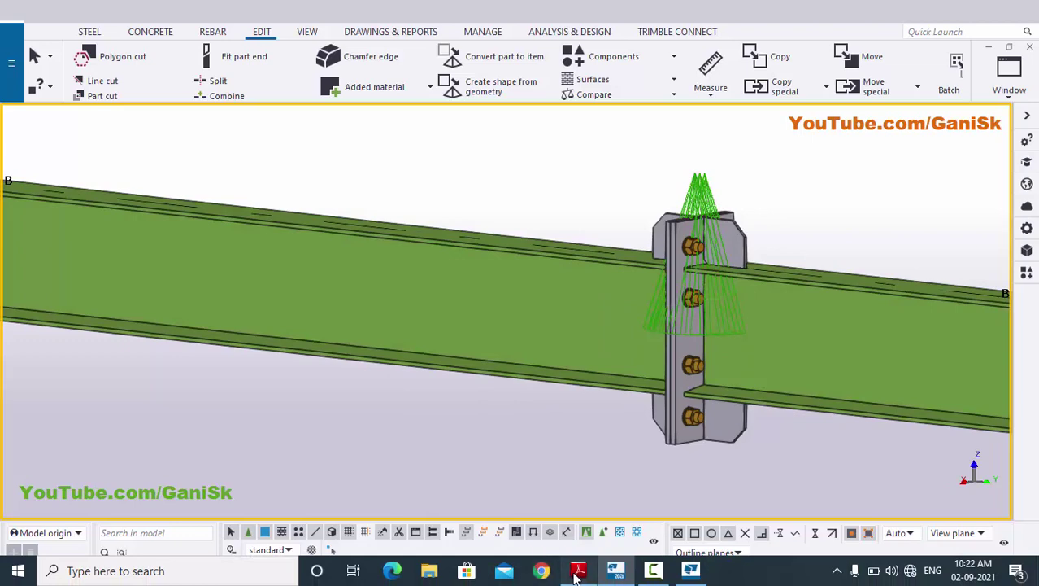
{"action": "left_click", "coordinate": [576, 573]}
{"action": "scroll", "coordinate": [511, 404], "scroll_direction": "down", "scroll_amount": 3, "text": "ctrl"}
{"action": "scroll", "coordinate": [538, 420], "scroll_direction": "down", "scroll_amount": 5}
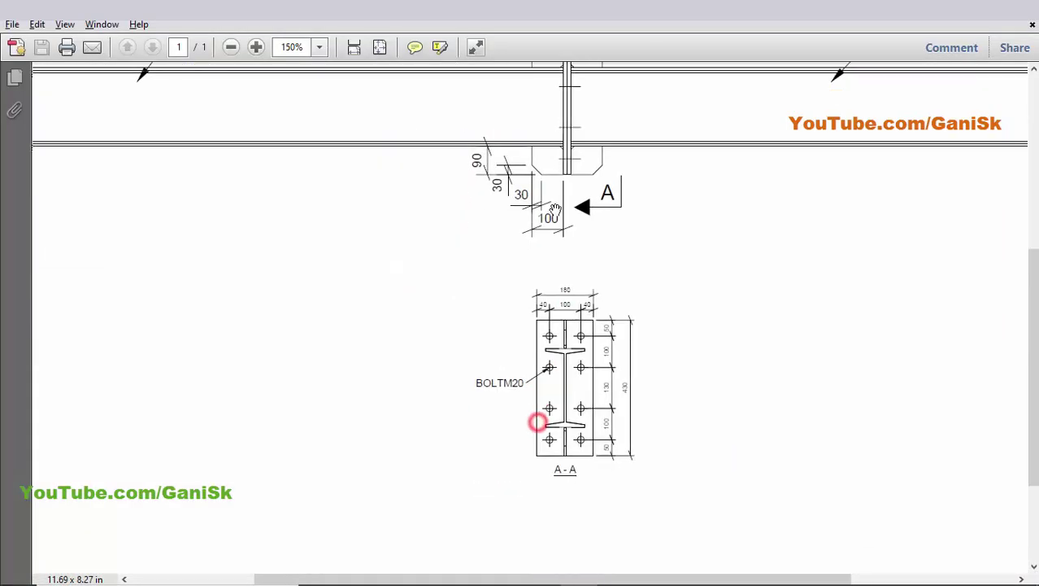
{"action": "scroll", "coordinate": [536, 457], "scroll_direction": "up", "scroll_amount": 2, "text": "ctrl"}
{"action": "scroll", "coordinate": [558, 363], "scroll_direction": "down", "scroll_amount": 2}
{"action": "scroll", "coordinate": [558, 363], "scroll_direction": "down", "scroll_amount": 2}
{"action": "scroll", "coordinate": [559, 395], "scroll_direction": "up", "scroll_amount": 10}
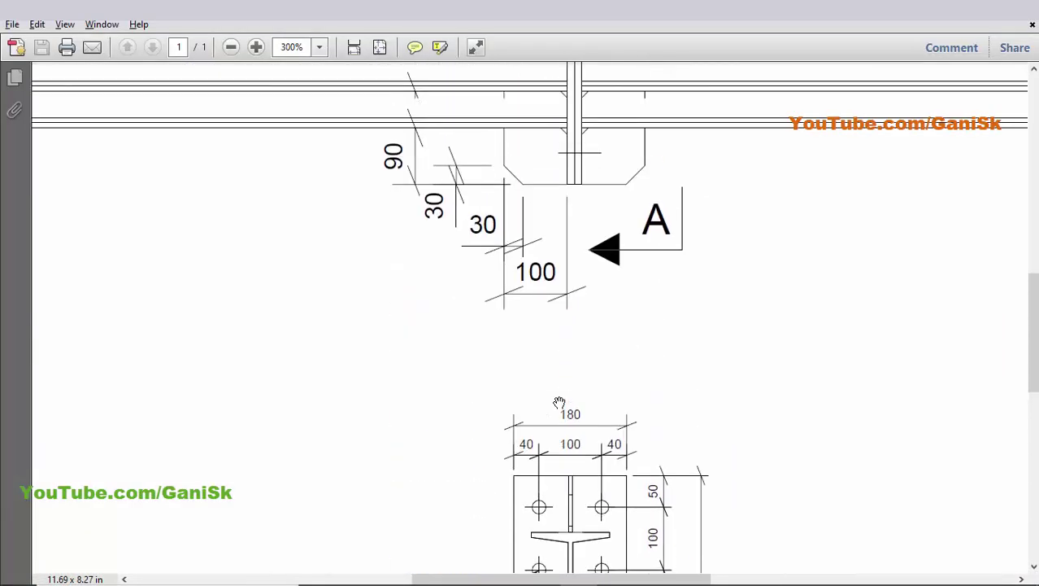
{"action": "scroll", "coordinate": [568, 382], "scroll_direction": "up", "scroll_amount": 2}
{"action": "scroll", "coordinate": [568, 379], "scroll_direction": "down", "scroll_amount": 2}
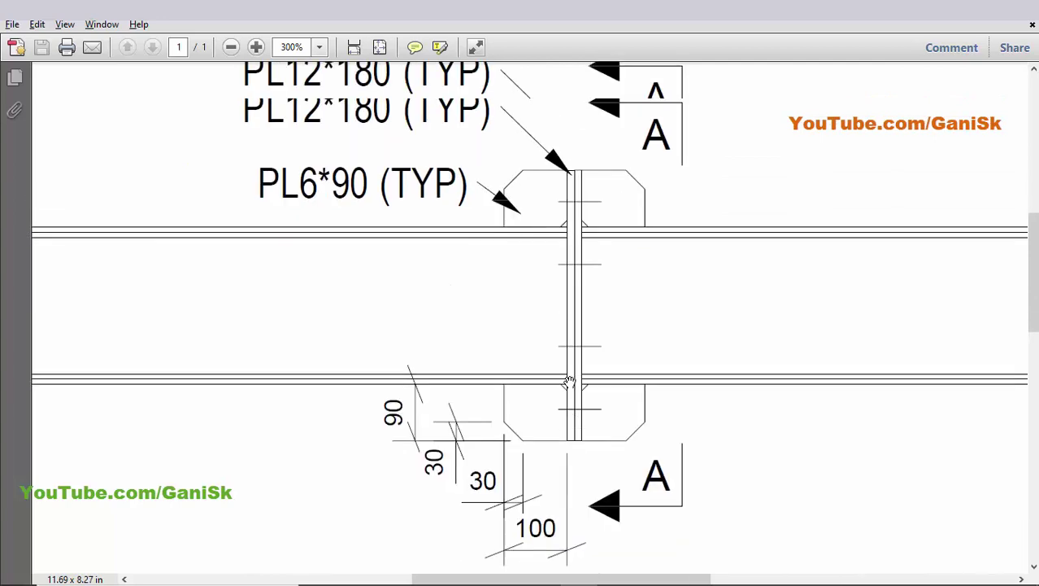
{"action": "key", "text": "alt+Tab"}
{"action": "middle_click_drag", "start_coordinate": [613, 389], "coordinate": [730, 402], "text": "ctrl"}
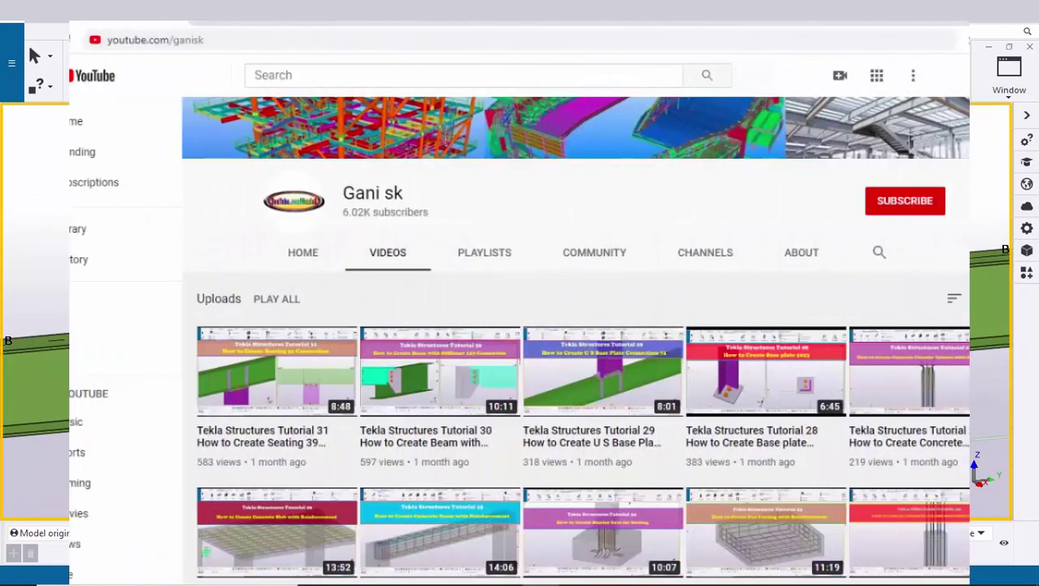